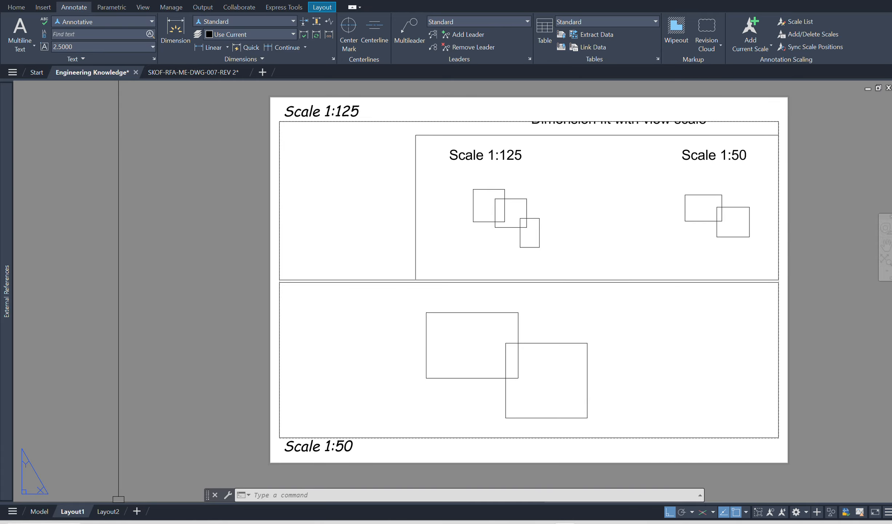
# Step: Switch from the layout to model space and open the Dimension Style Manager
pyautogui.click(38, 512)
pyautogui.scroll(-2, 463, 358)
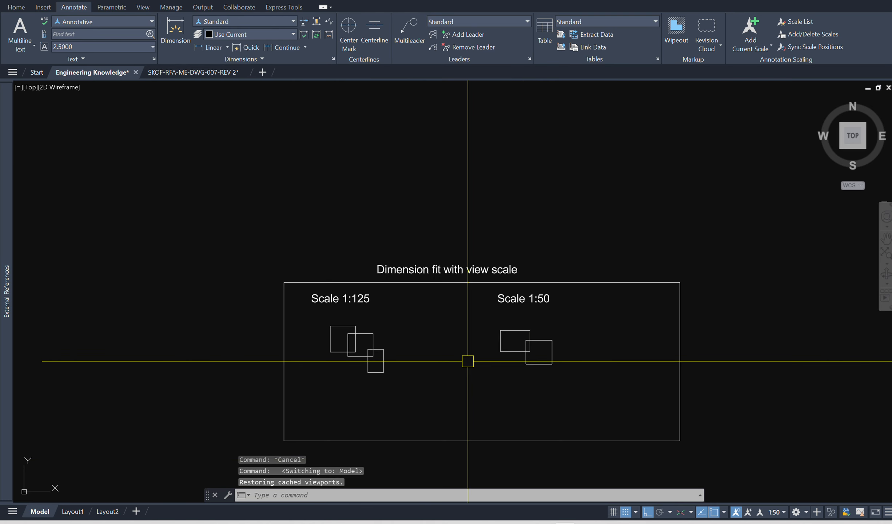
pyautogui.scroll(1, 439, 327)
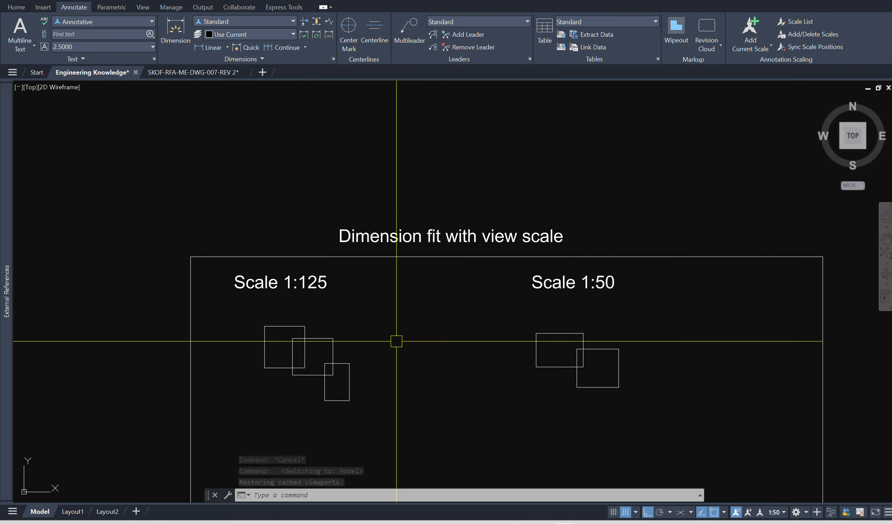
pyautogui.scroll(-1, 396, 341)
pyautogui.scroll(1, 472, 394)
pyautogui.write('d')
pyautogui.press('Return')
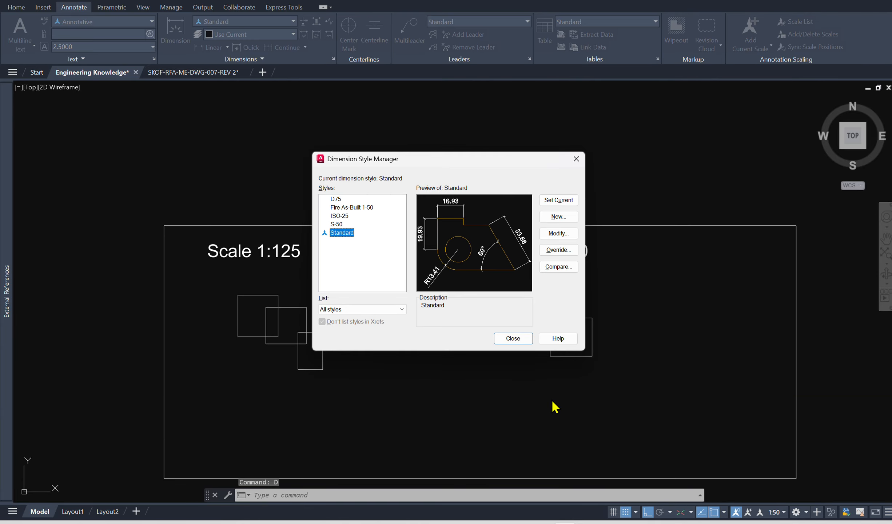
# Step: Preview the S-50 dimension style and open the Standard style for modification
pyautogui.click(338, 227)
pyautogui.click(343, 234)
pyautogui.click(340, 225)
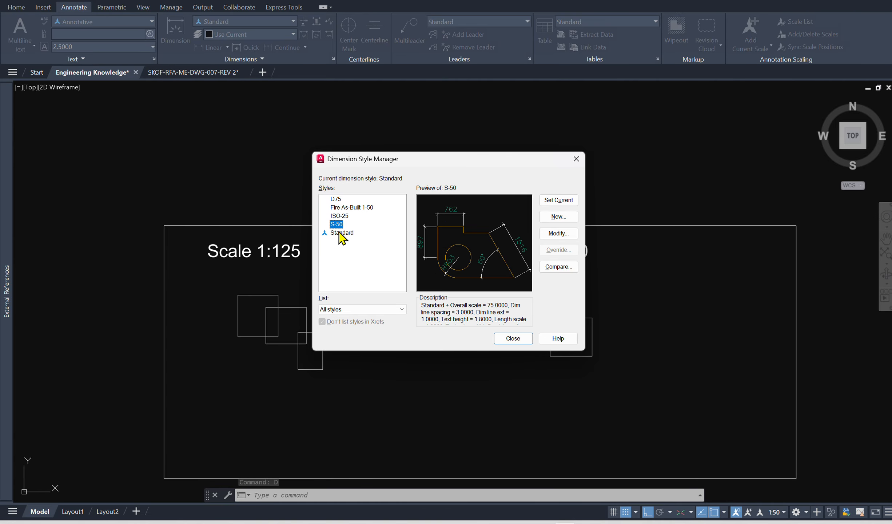
pyautogui.click(342, 233)
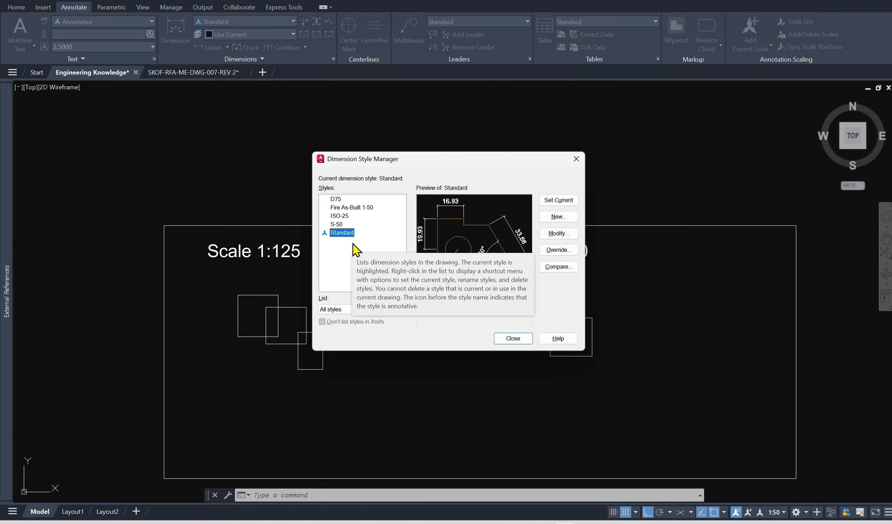
pyautogui.click(558, 235)
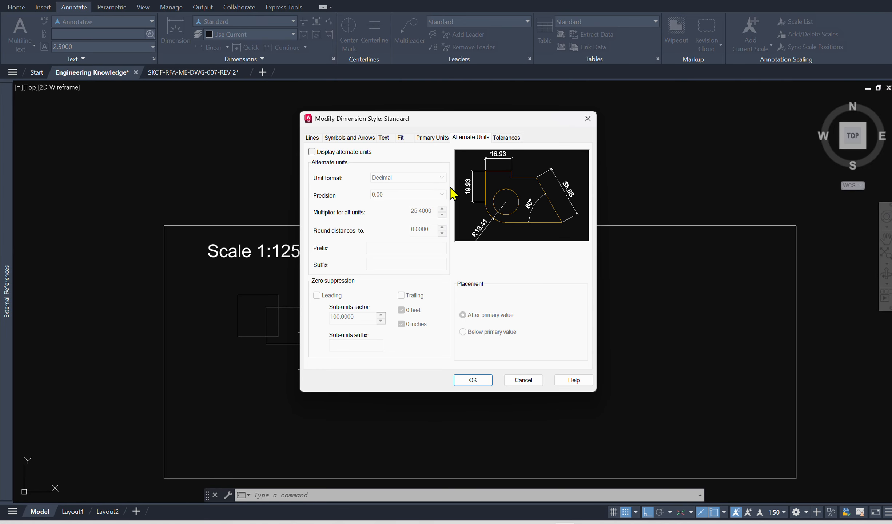
# Step: Examine the Standard style's line, arrowhead, fit and text settings, including the arrow size and text height
pyautogui.click(312, 137)
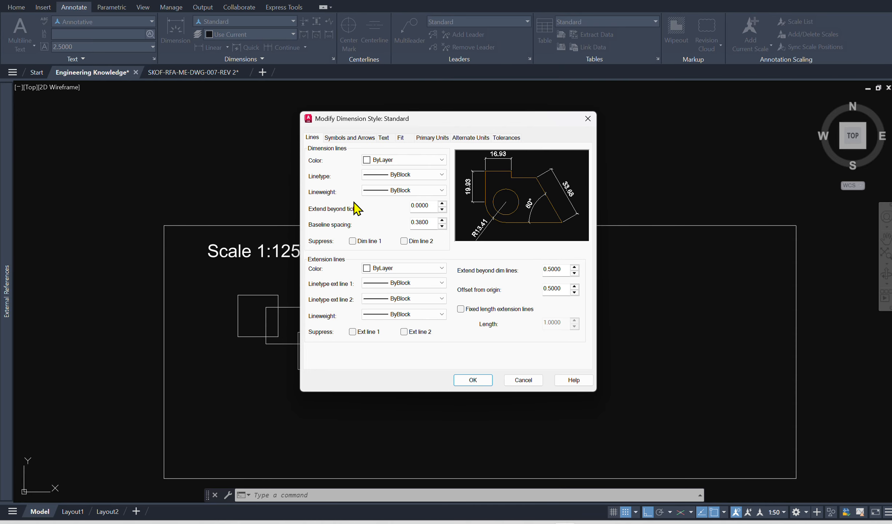
pyautogui.click(346, 137)
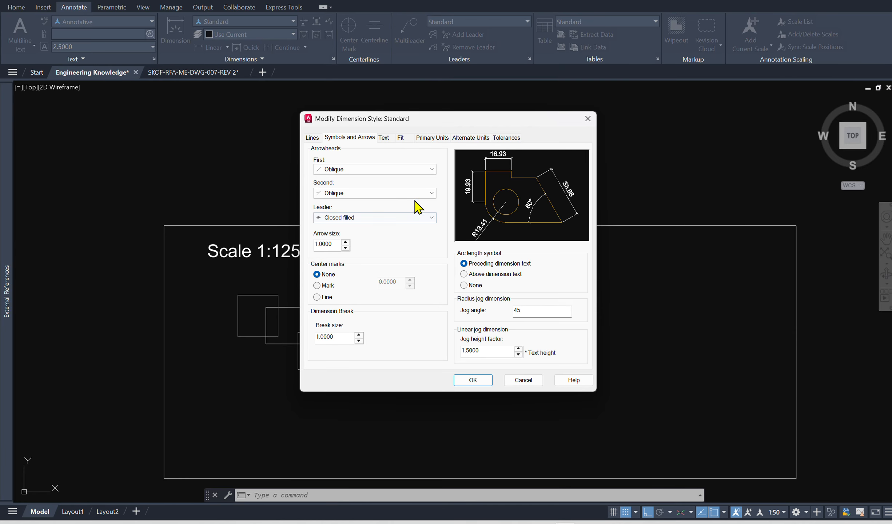
pyautogui.moveTo(436, 125); pyautogui.dragTo(331, 149)
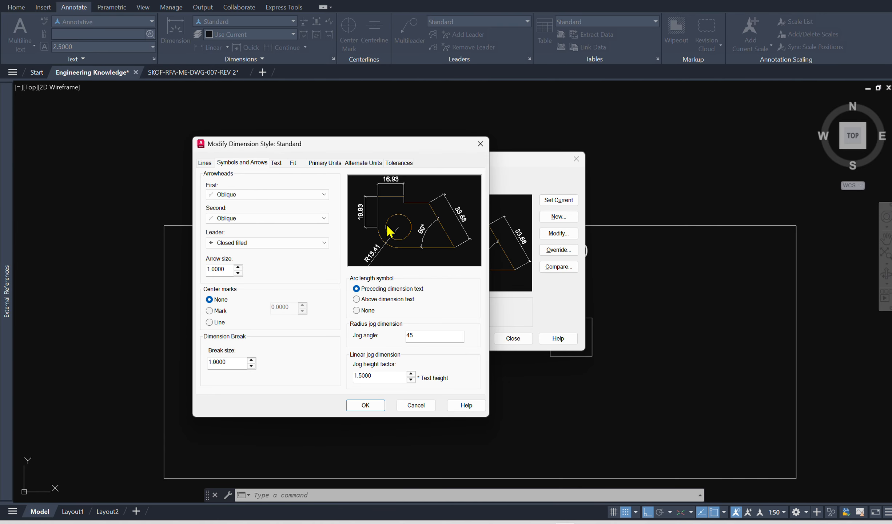
pyautogui.click(291, 163)
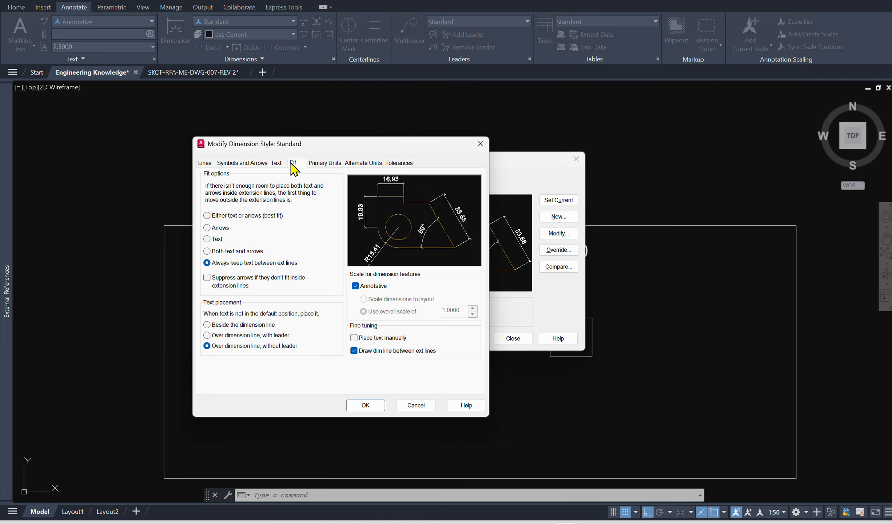
pyautogui.click(276, 167)
pyautogui.click(241, 167)
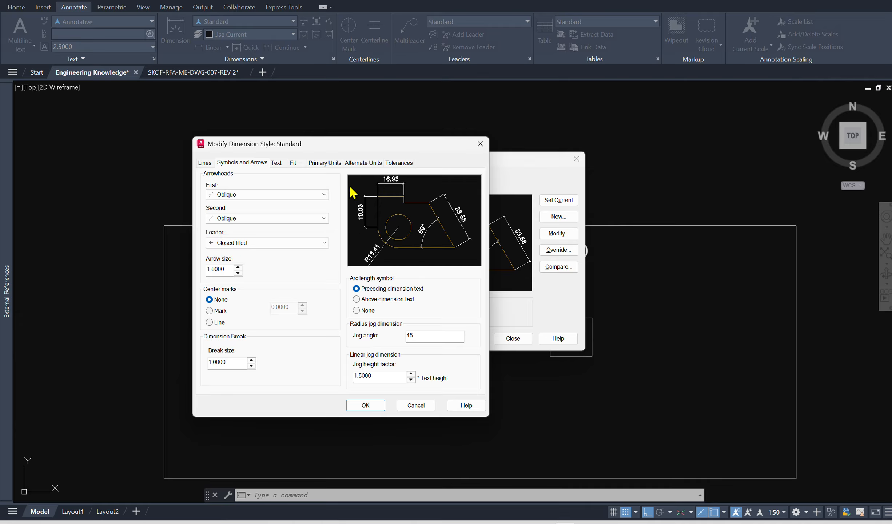
pyautogui.moveTo(230, 269); pyautogui.dragTo(168, 287)
pyautogui.click(282, 164)
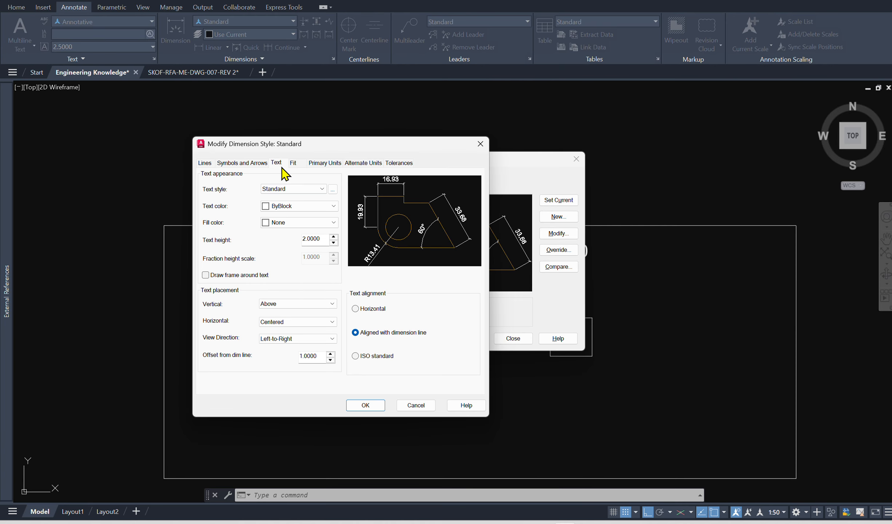
pyautogui.click(248, 164)
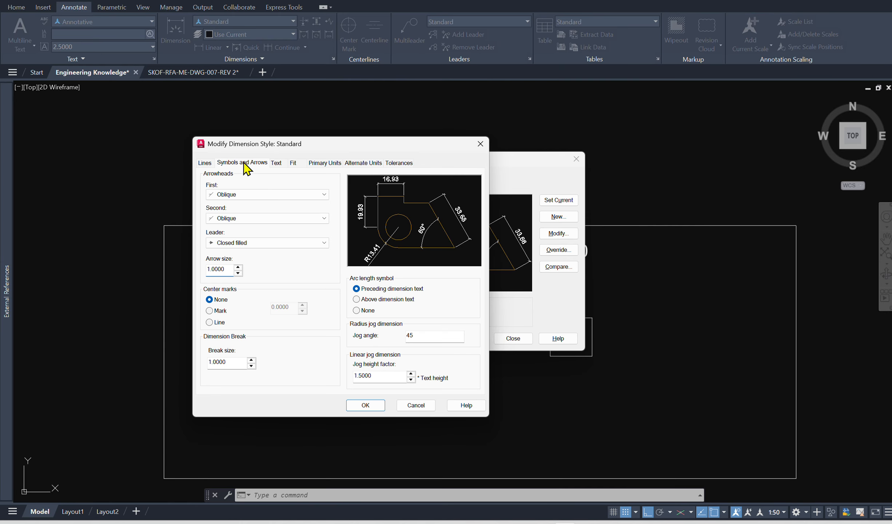
pyautogui.click(279, 163)
pyautogui.doubleClick(316, 239)
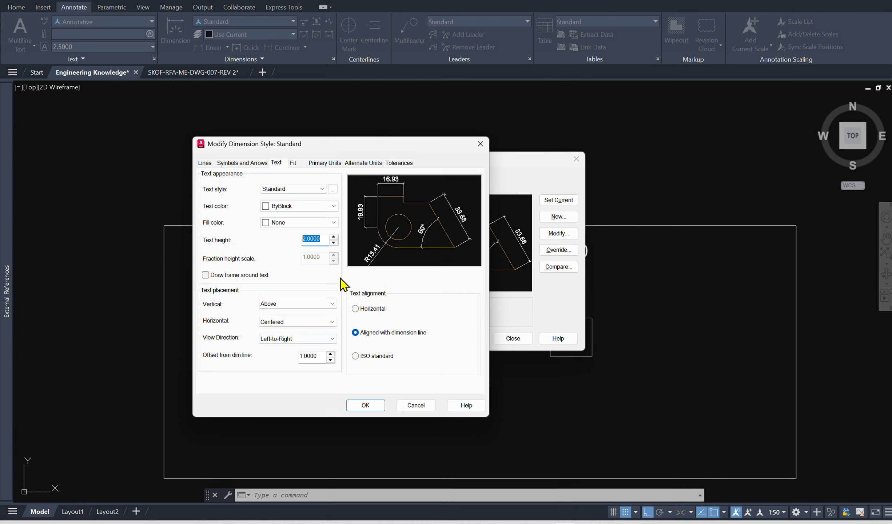
# Step: Try out the frame around the dimension text and turn it off again
pyautogui.click(310, 277)
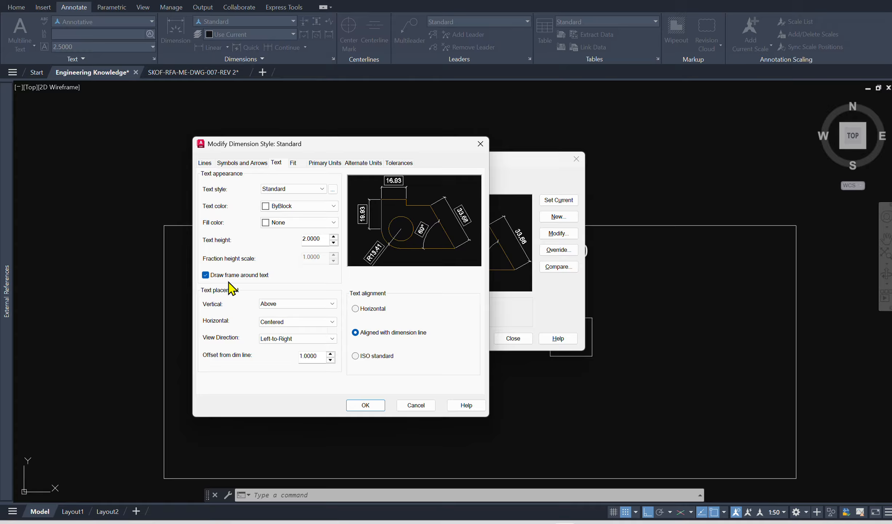
pyautogui.click(206, 275)
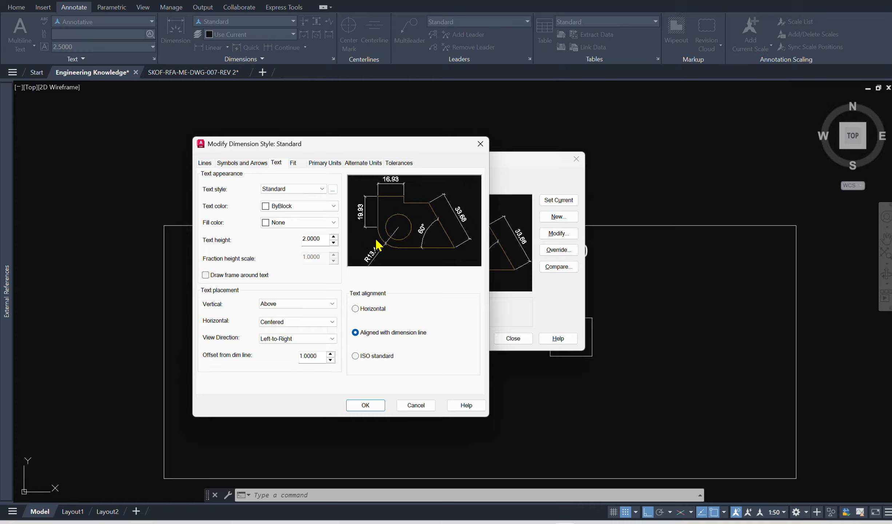
pyautogui.click(206, 275)
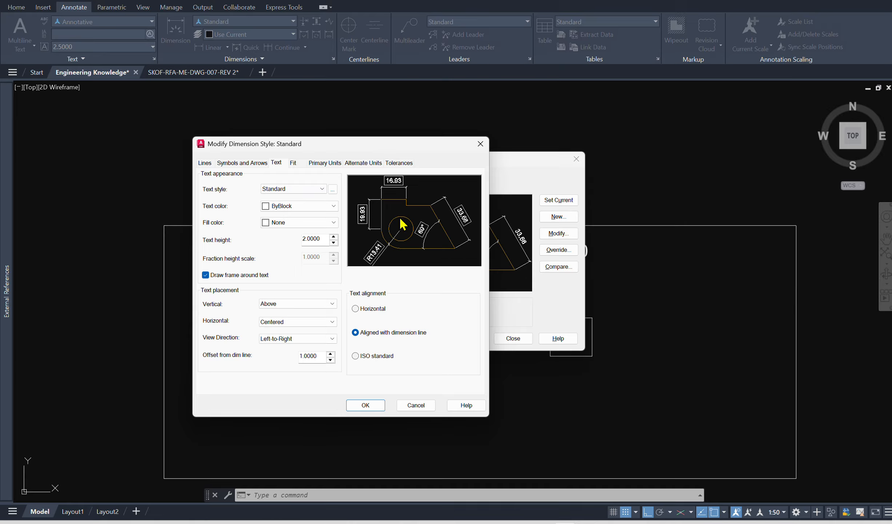
pyautogui.click(206, 275)
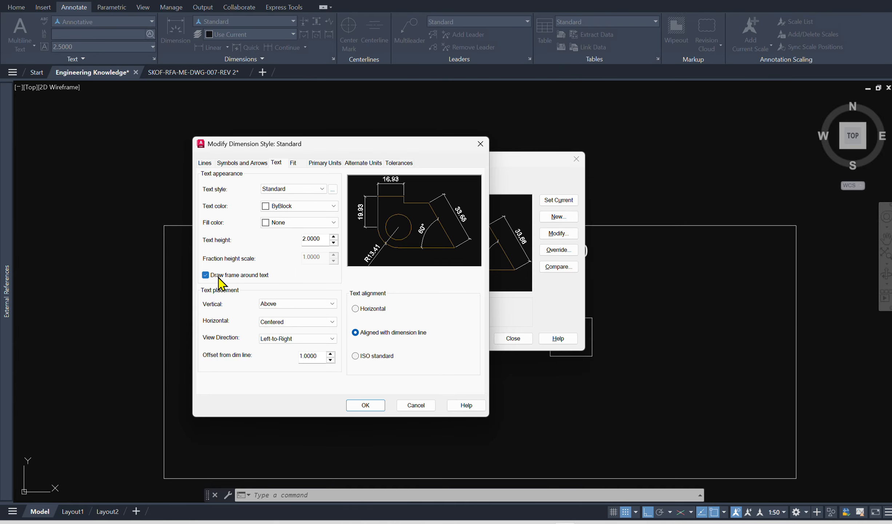
# Step: Try the Centered vertical placement for the dimension text and restore it to Above
pyautogui.click(287, 308)
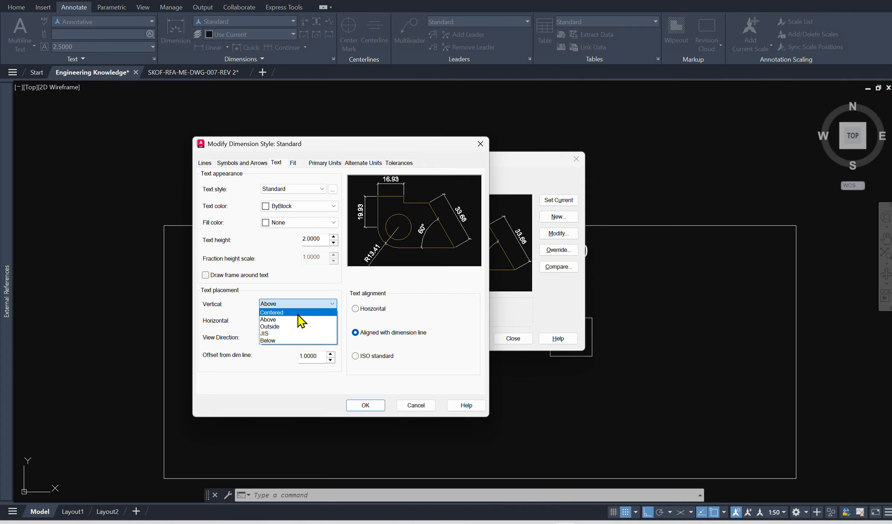
pyautogui.click(290, 312)
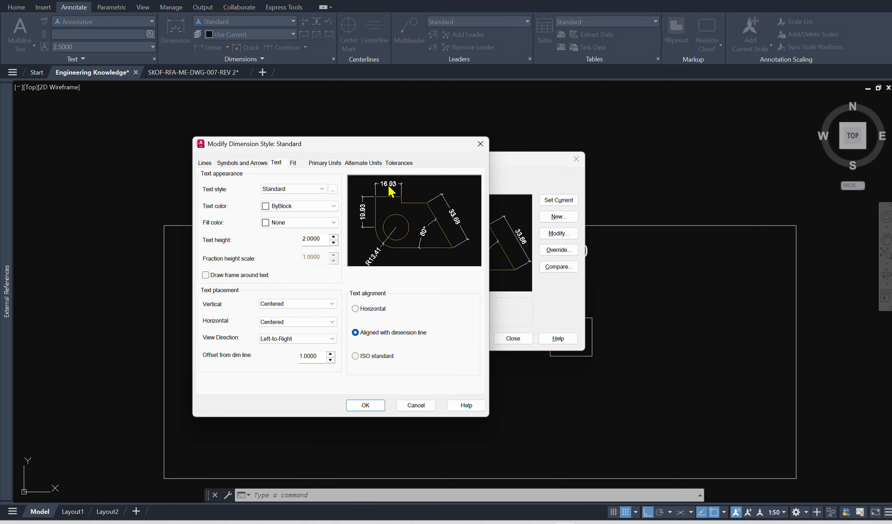
pyautogui.click(288, 306)
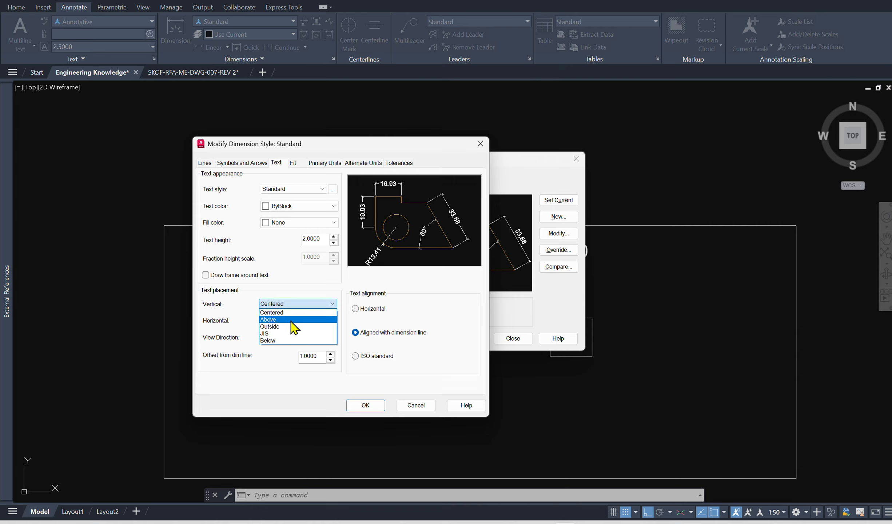
pyautogui.click(290, 320)
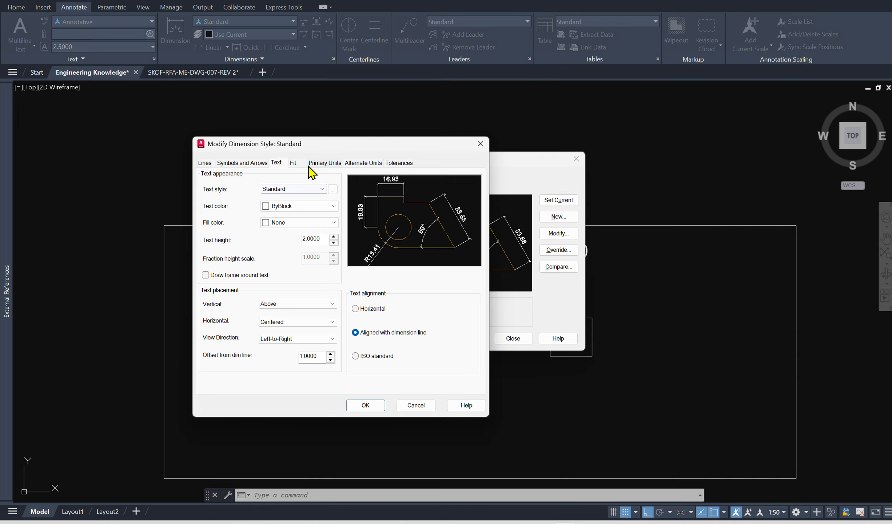
# Step: Try a linear dimension precision of 0 in the primary units and restore it to 0.00
pyautogui.click(294, 163)
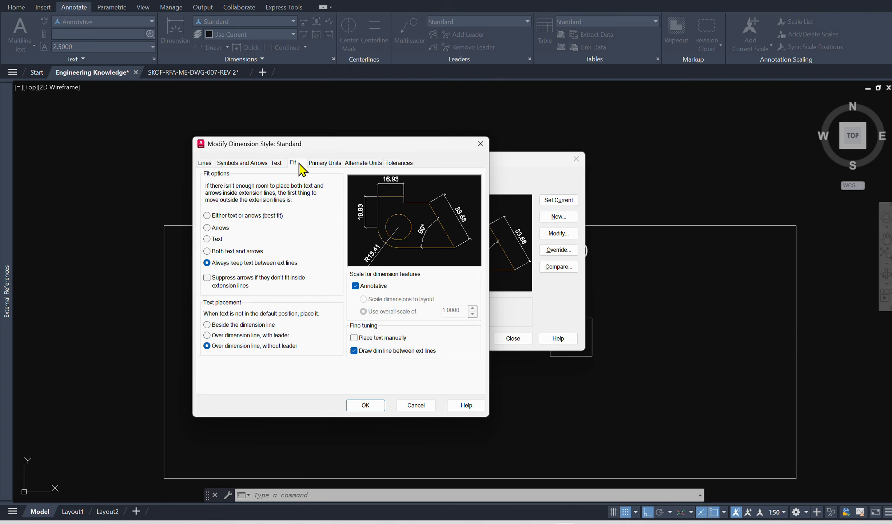
pyautogui.click(324, 163)
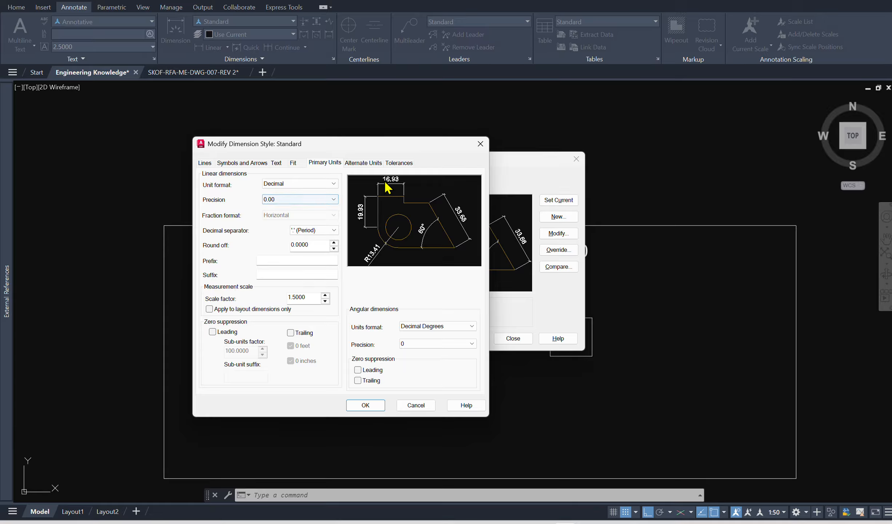
pyautogui.click(313, 200)
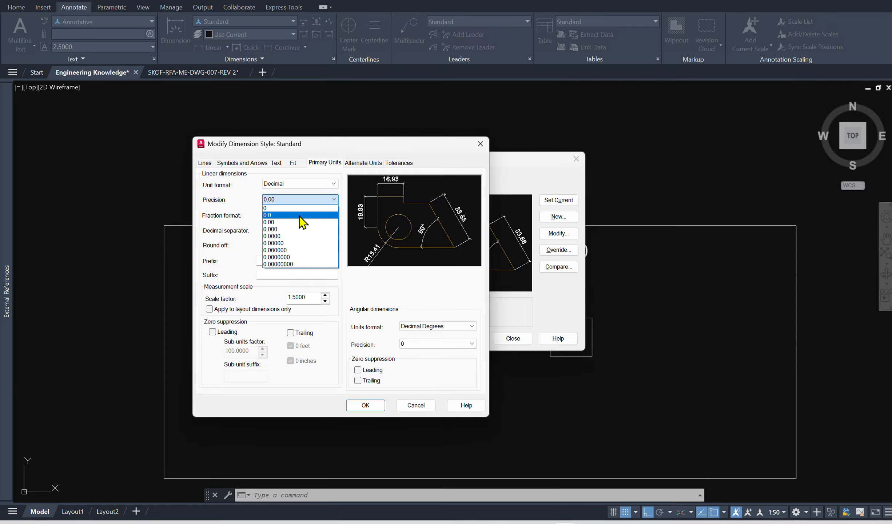
pyautogui.click(296, 207)
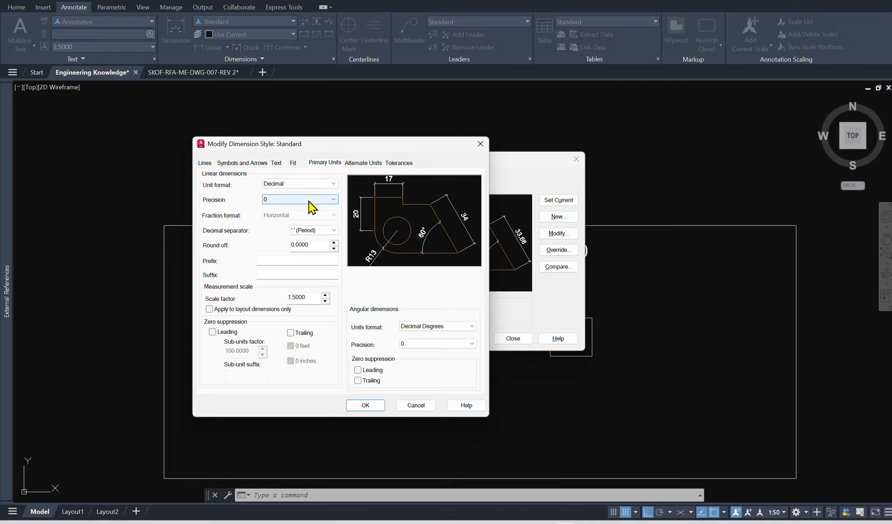
pyautogui.click(302, 200)
pyautogui.click(303, 223)
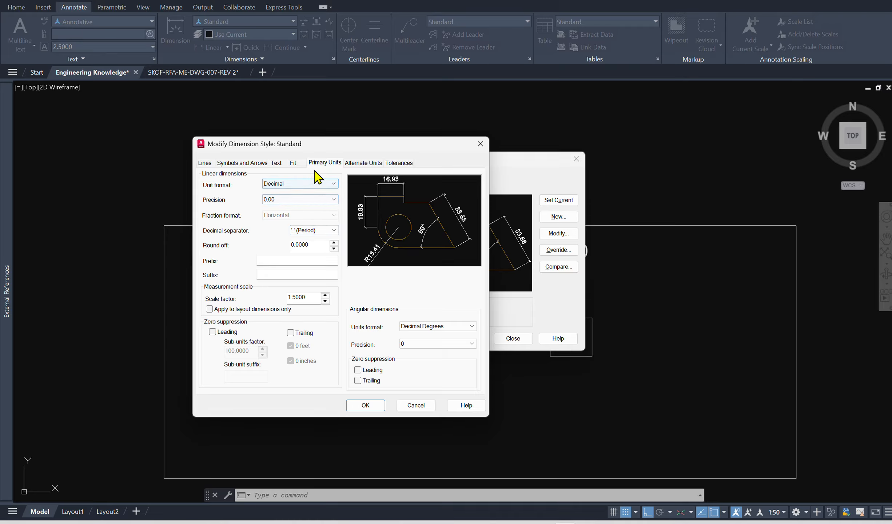
# Step: Try turning off Annotative scaling for the dimension features and turn it back on
pyautogui.click(295, 163)
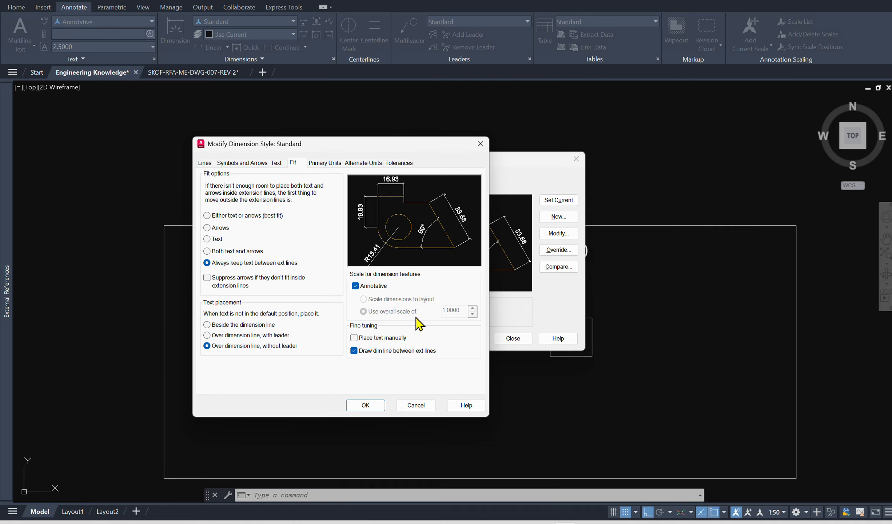
pyautogui.click(363, 287)
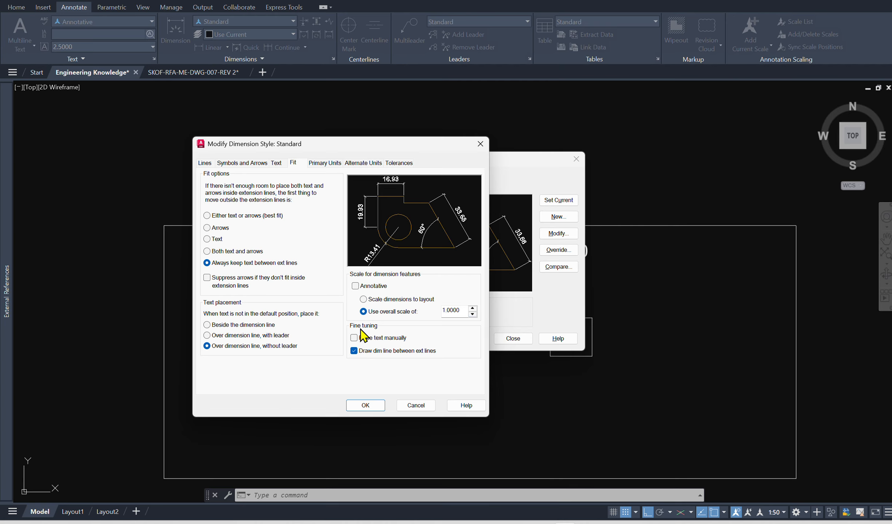
pyautogui.click(355, 287)
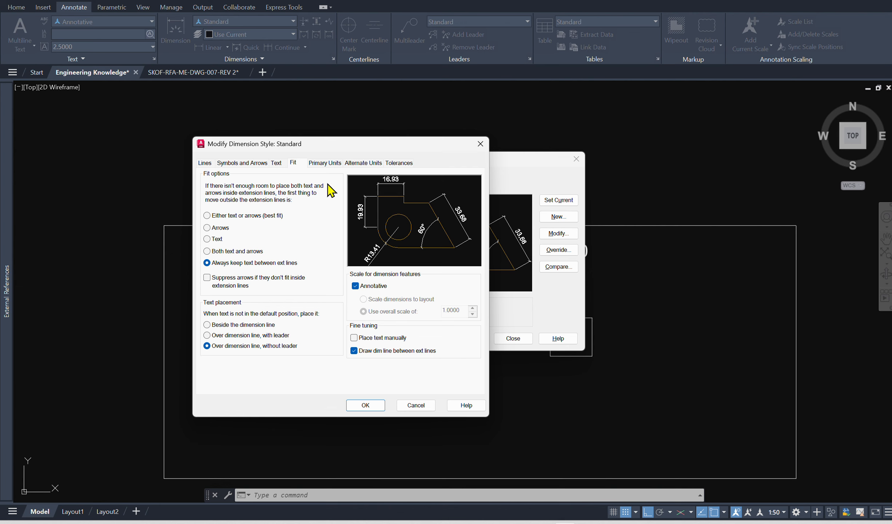
# Step: Review the primary unit, alternate unit and tolerance settings of the Standard dimension style
pyautogui.click(329, 163)
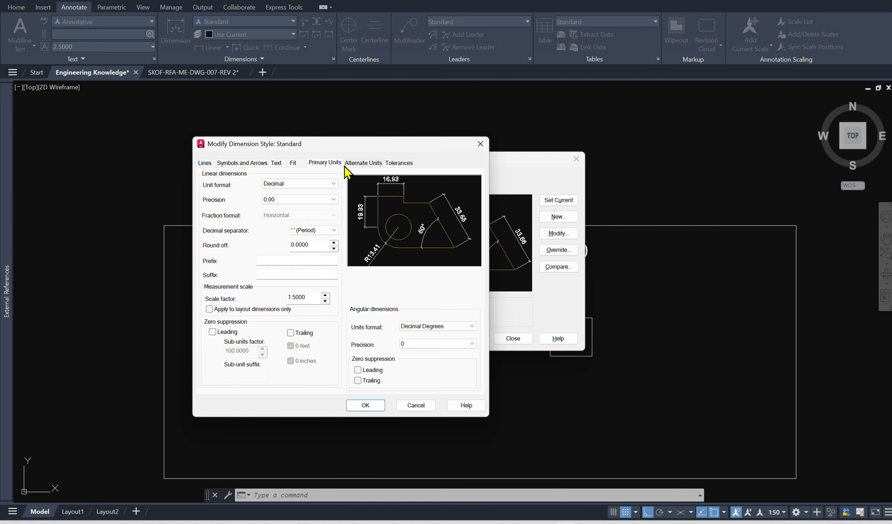
pyautogui.click(363, 163)
pyautogui.click(399, 163)
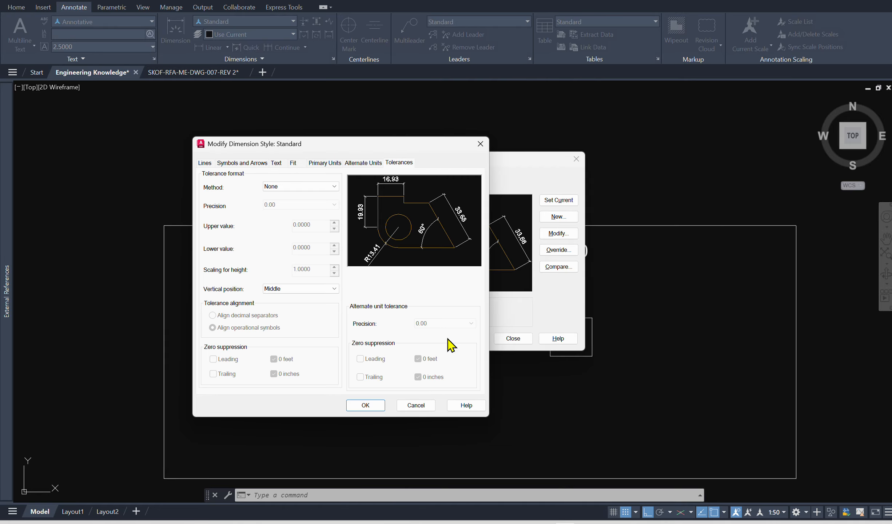
# Step: Accept the Standard style settings, make Standard the current dimension style and close the style manager
pyautogui.click(366, 409)
pyautogui.click(344, 235)
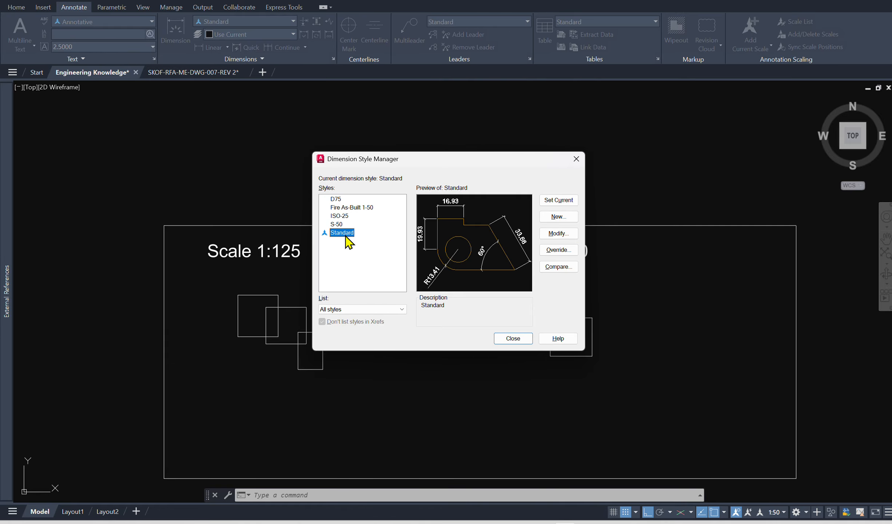
pyautogui.click(551, 200)
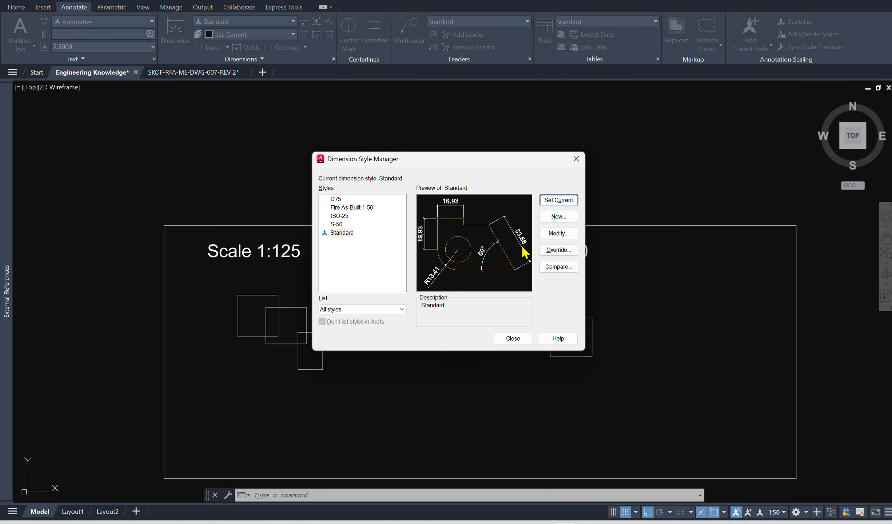
pyautogui.click(519, 341)
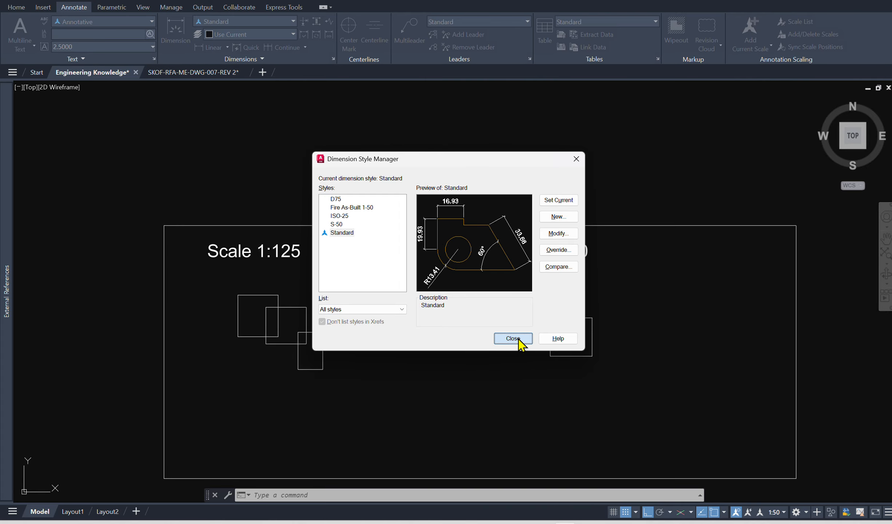
# Step: Draw a rectangular frame around the Scale 1:125 view and another around the Scale 1:50 view
pyautogui.moveTo(268, 326); pyautogui.dragTo(276, 311, button='middle')
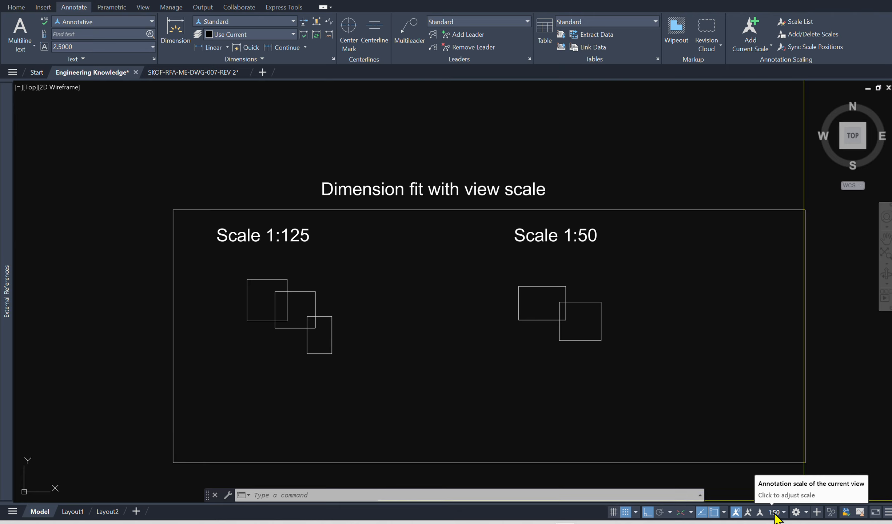
pyautogui.moveTo(517, 293); pyautogui.dragTo(422, 273, button='middle')
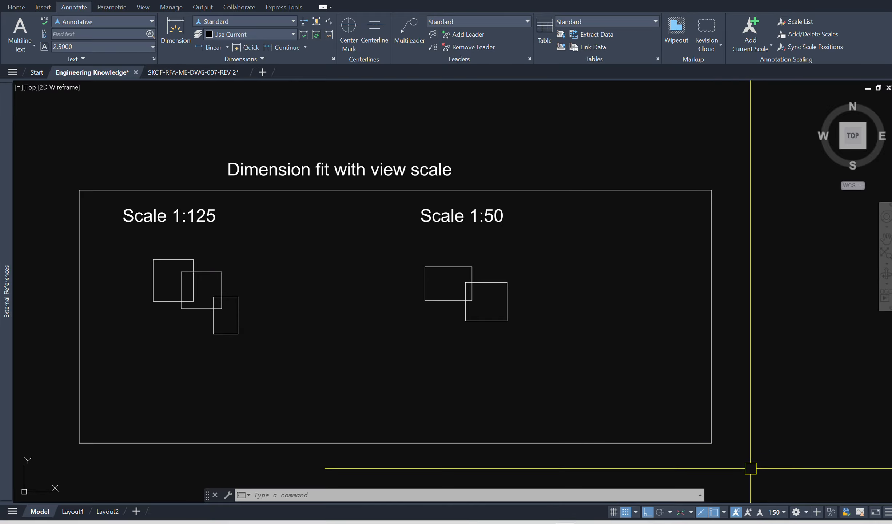
pyautogui.moveTo(169, 259); pyautogui.dragTo(249, 273, button='middle')
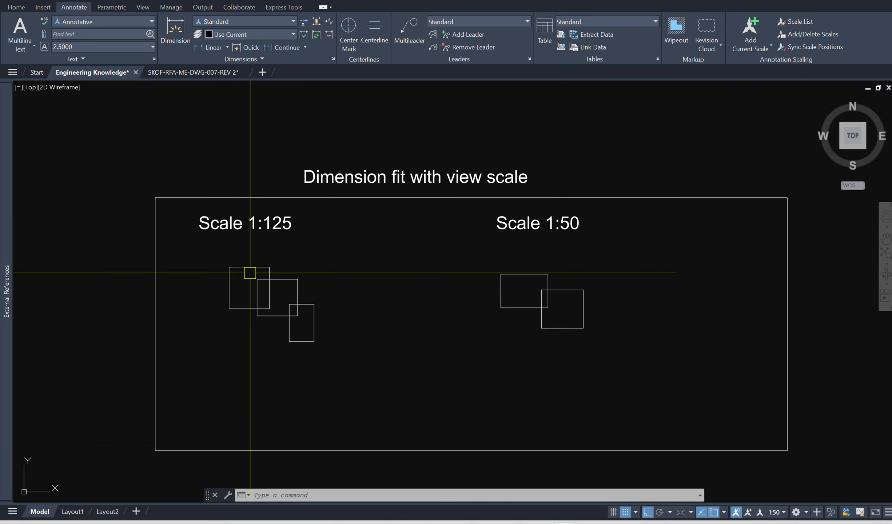
pyautogui.write('rec')
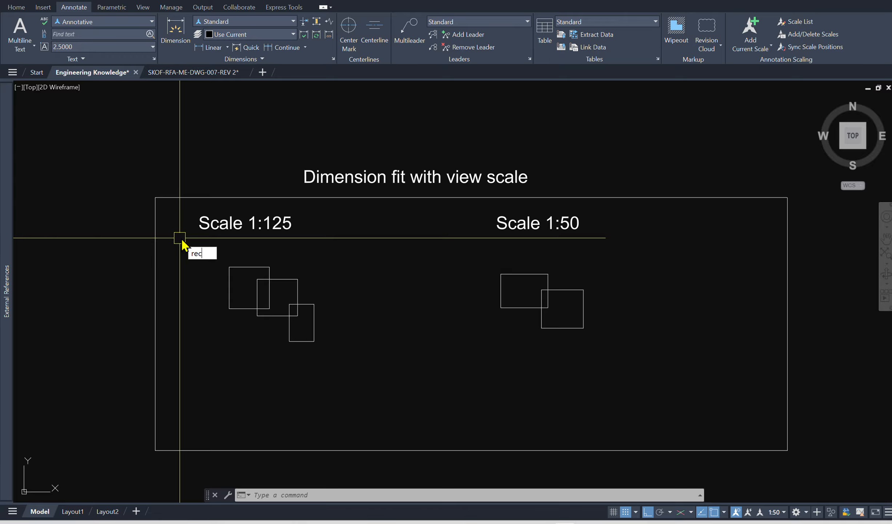
pyautogui.press('Return')
pyautogui.click(186, 211)
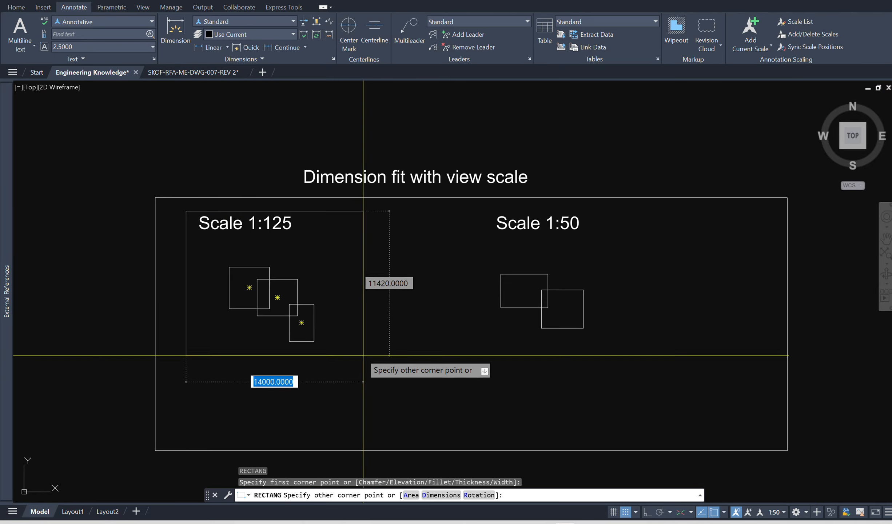
pyautogui.click(338, 352)
pyautogui.click(470, 208)
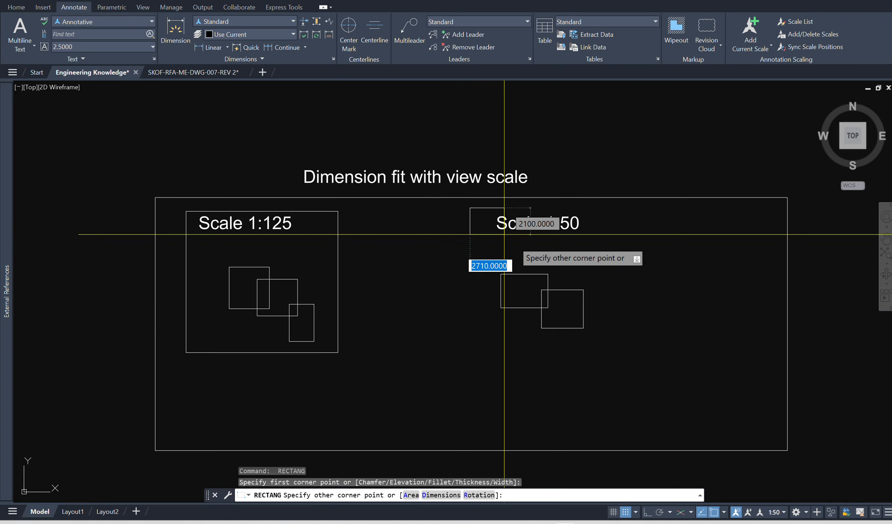
pyautogui.click(622, 340)
pyautogui.press('Return')
pyautogui.press('Escape')
# Step: Copy the "Dimension fit with view scale" title with Ortho off, placing one copy below each of the two view frames
pyautogui.write('c')
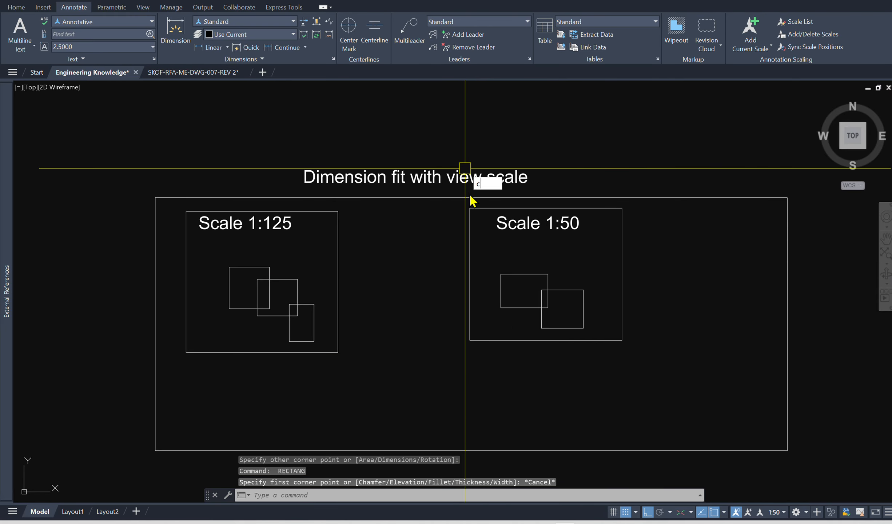
pyautogui.write('o')
pyautogui.press('Return')
pyautogui.click(446, 178)
pyautogui.press('Return')
pyautogui.click(440, 237)
pyautogui.moveTo(366, 354); pyautogui.dragTo(518, 260, button='middle')
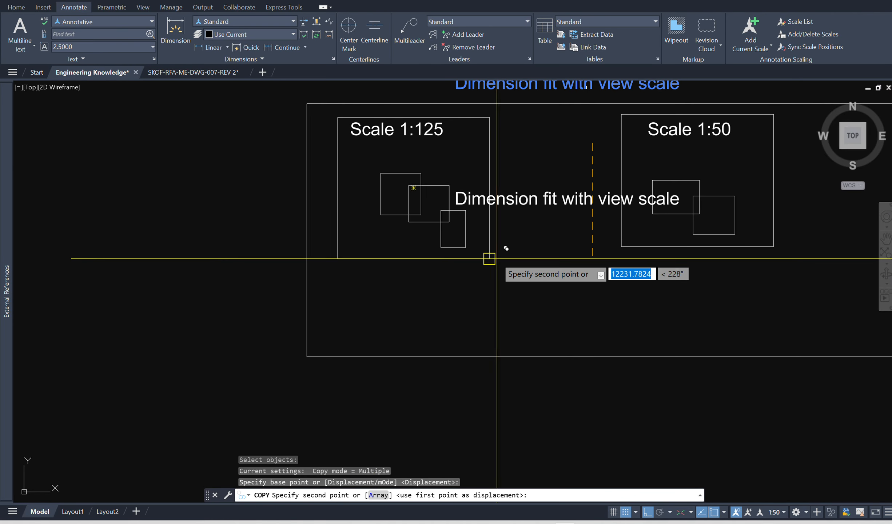
pyautogui.press('F8')
pyautogui.click(454, 330)
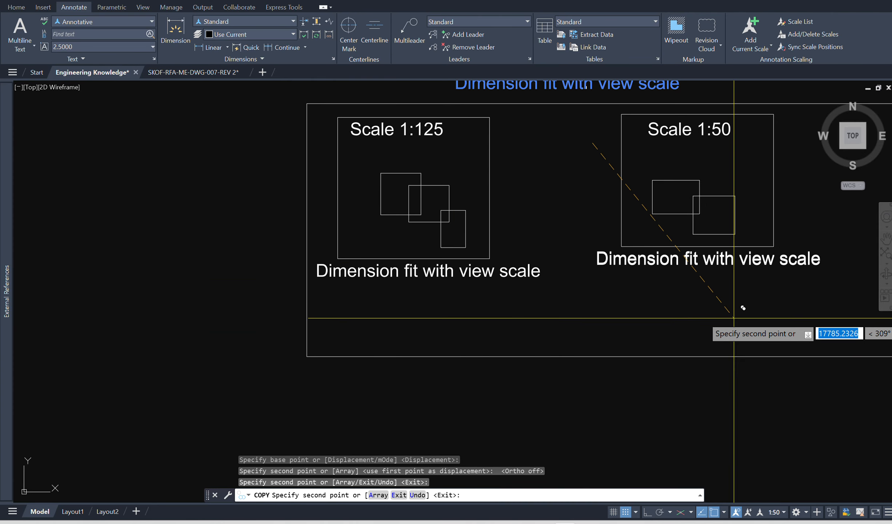
pyautogui.moveTo(680, 302); pyautogui.dragTo(521, 298, button='middle')
pyautogui.scroll(2, 565, 255)
pyautogui.press('F8')
pyautogui.press('Escape')
# Step: Change the copied text below the Scale 1:50 frame to "Detail"
pyautogui.click(565, 265)
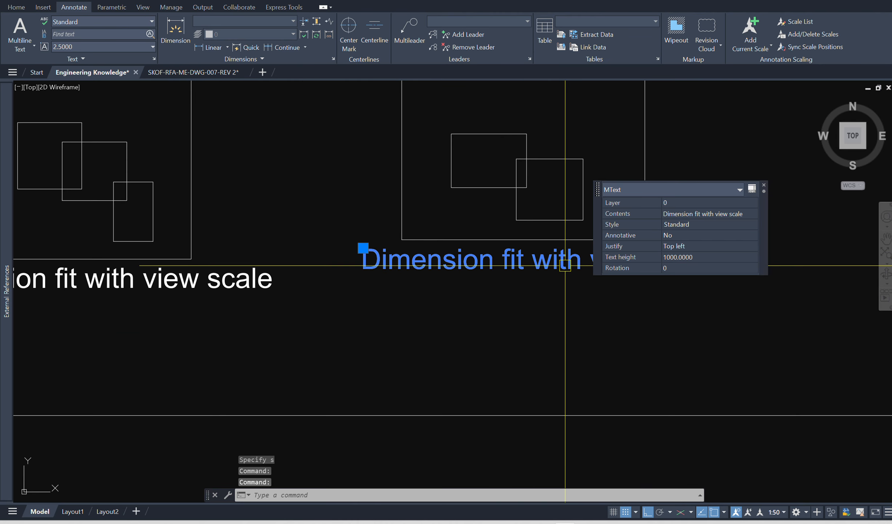
pyautogui.doubleClick(565, 265)
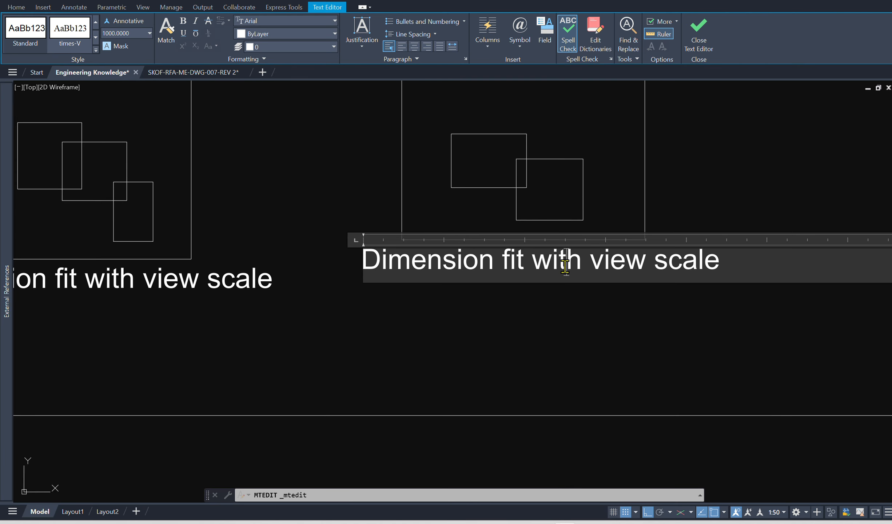
pyautogui.write('Detail')
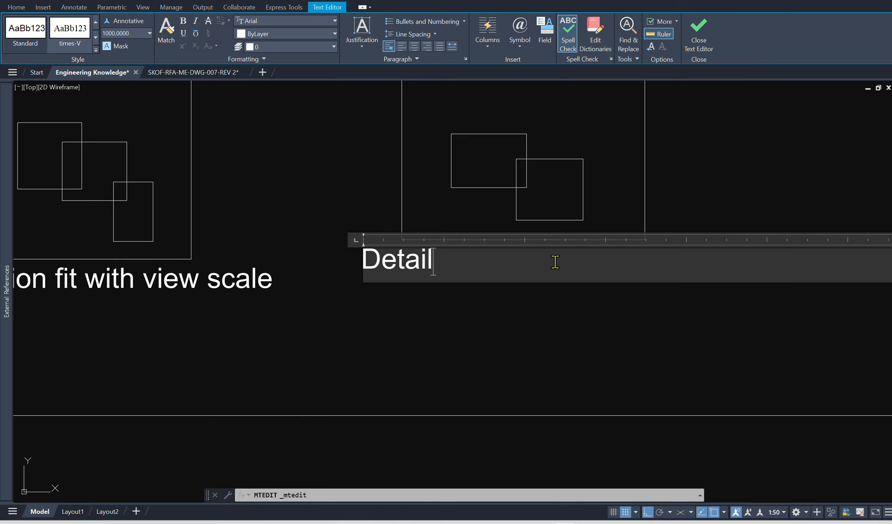
pyautogui.click(326, 283)
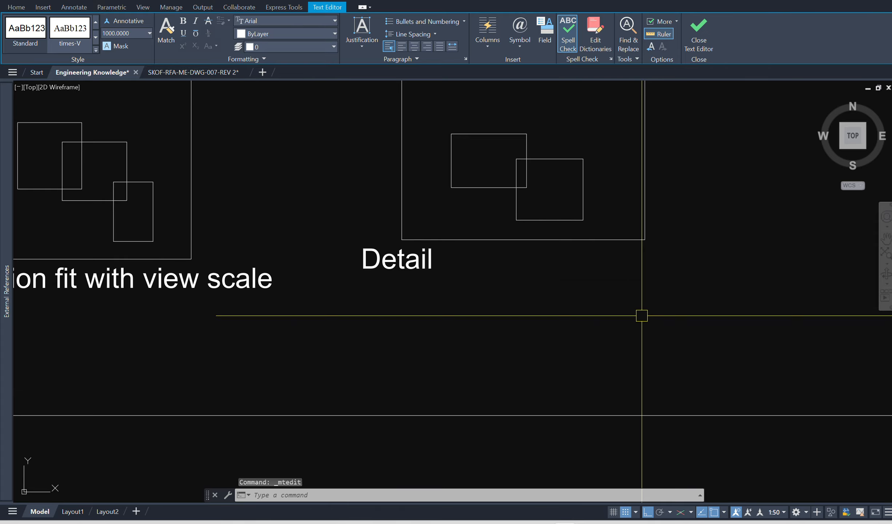
pyautogui.press('Escape')
# Step: Move the Detail label horizontally until it is roughly centred below the Scale 1:50 frame
pyautogui.write('m')
pyautogui.press('Return')
pyautogui.click(426, 265)
pyautogui.press('Return')
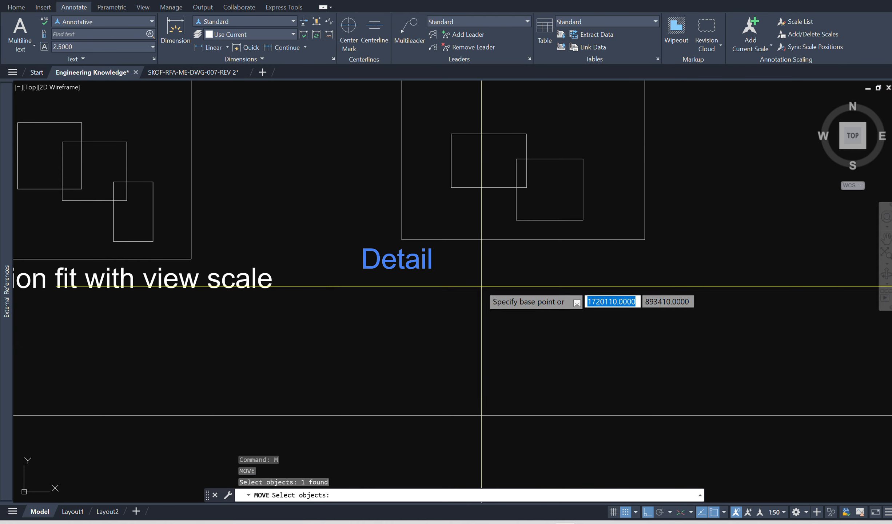
pyautogui.click(454, 289)
pyautogui.click(592, 294)
pyautogui.press('Escape')
# Step: Change the copied text below the Scale 1:125 frame to "Layout"
pyautogui.scroll(-1, 219, 326)
pyautogui.moveTo(219, 325); pyautogui.dragTo(426, 303, button='middle')
pyautogui.scroll(4, 379, 294)
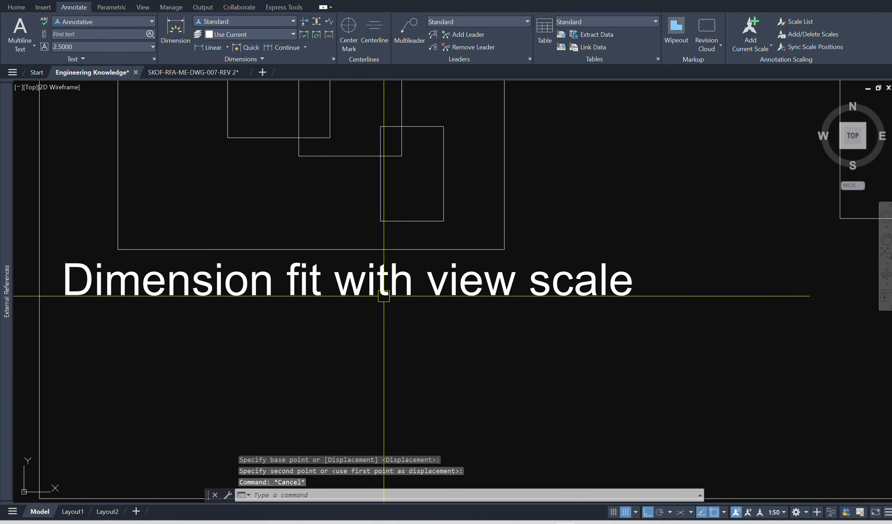
pyautogui.click(378, 287)
pyautogui.doubleClick(378, 287)
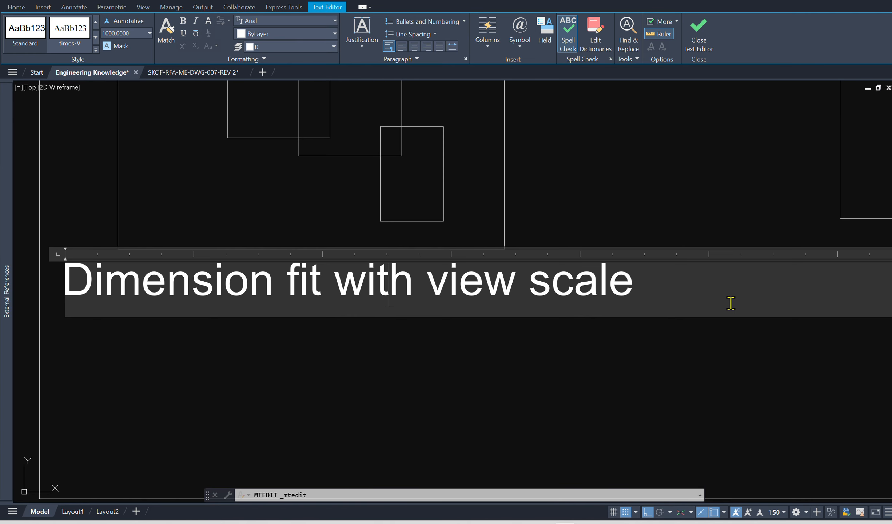
pyautogui.hotkey('ctrl', 'a')
pyautogui.write('LA')
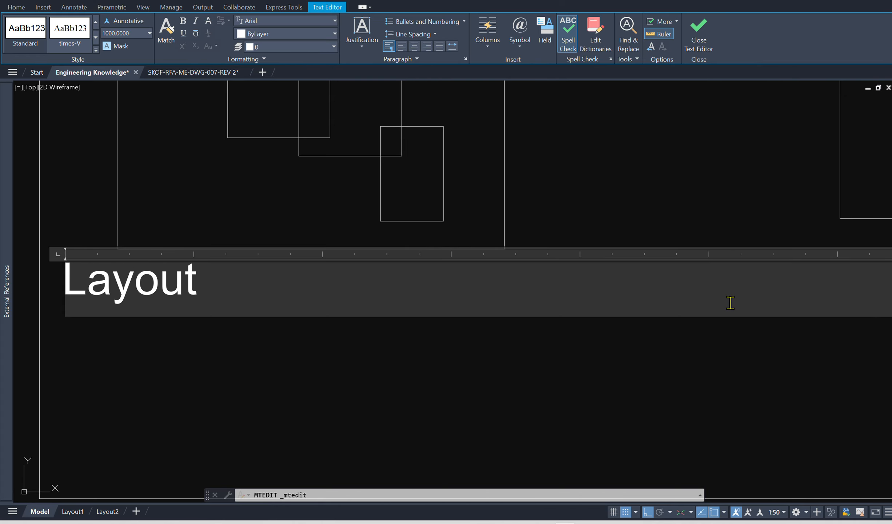
pyautogui.click(557, 436)
# Step: Move the Layout label horizontally until it is roughly centred below the Scale 1:125 frame
pyautogui.write('m')
pyautogui.press('Return')
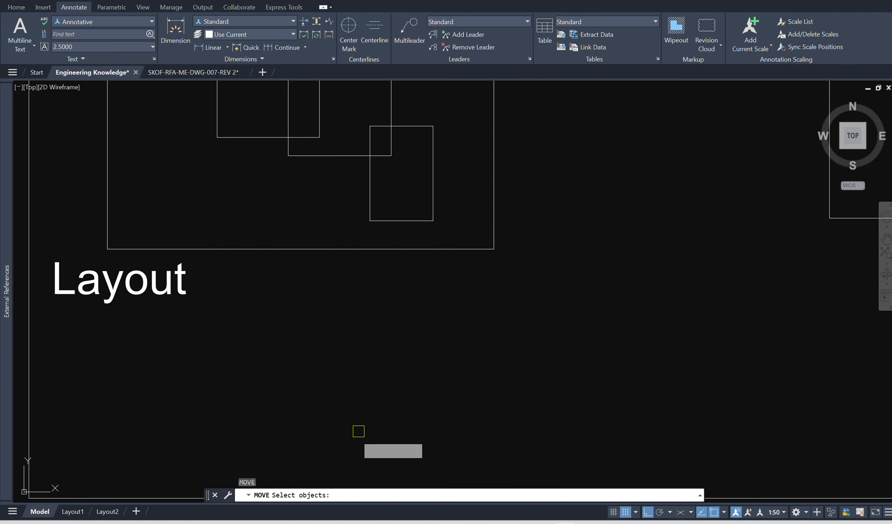
pyautogui.click(286, 364)
pyautogui.click(134, 276)
pyautogui.press('Return')
pyautogui.click(177, 333)
pyautogui.click(358, 346)
pyautogui.press('Escape')
pyautogui.scroll(-2, 246, 319)
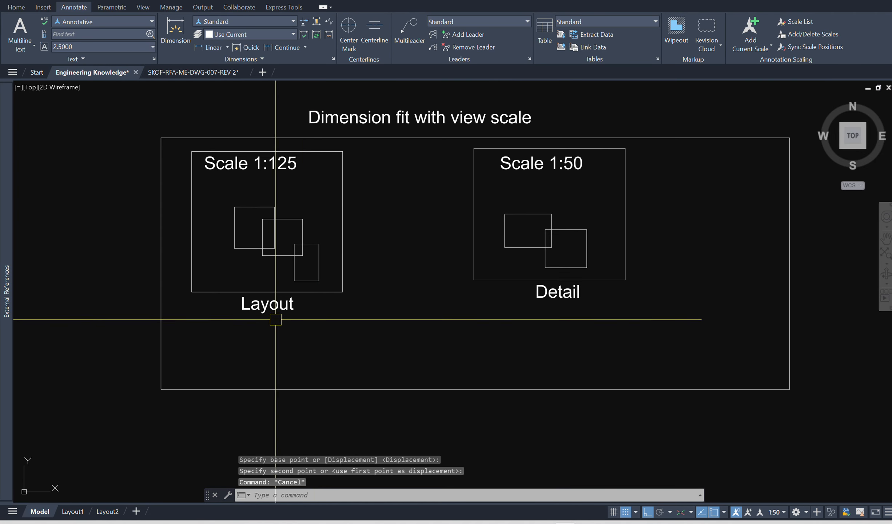
pyautogui.press('Escape')
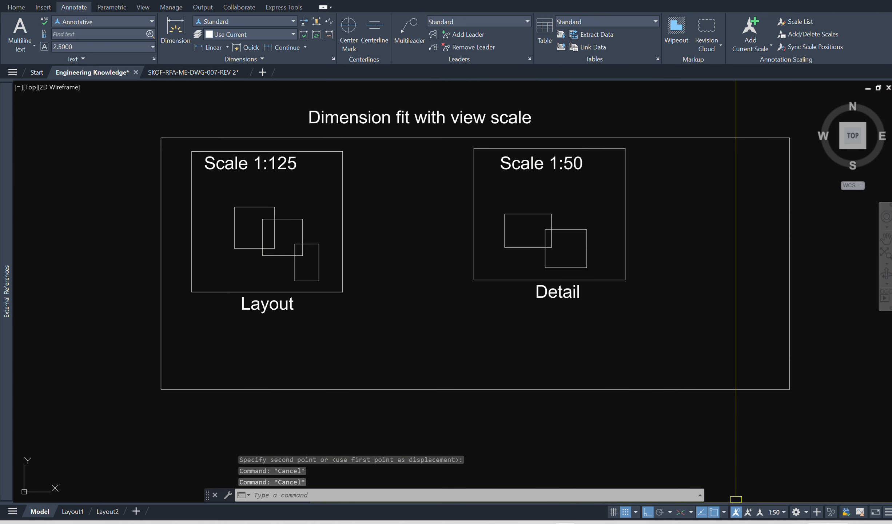
# Step: Examine the 1:125 and 1:50 viewports on Layout1 and return to model space
pyautogui.moveTo(243, 291); pyautogui.dragTo(324, 314, button='middle')
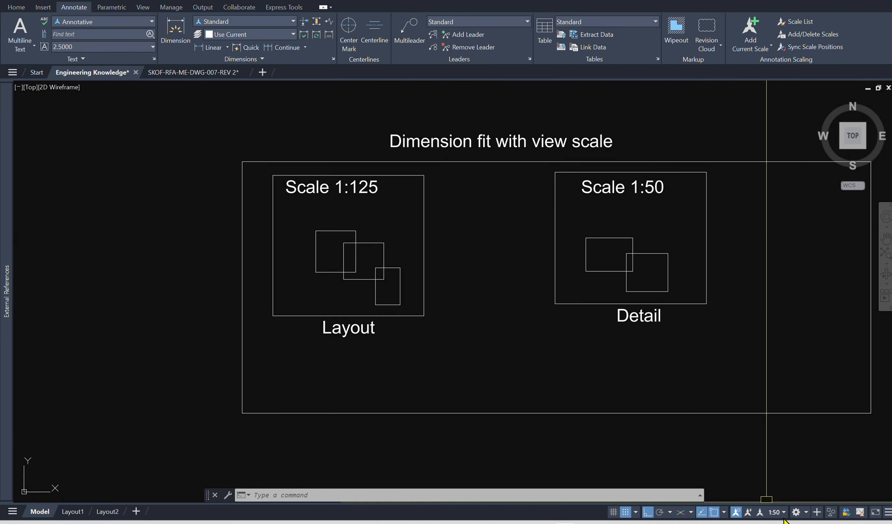
pyautogui.click(82, 510)
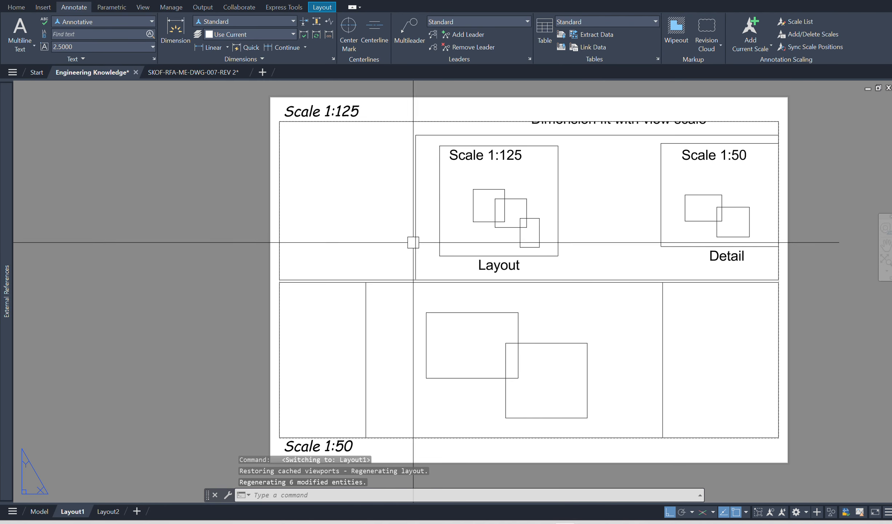
pyautogui.moveTo(7, 291)
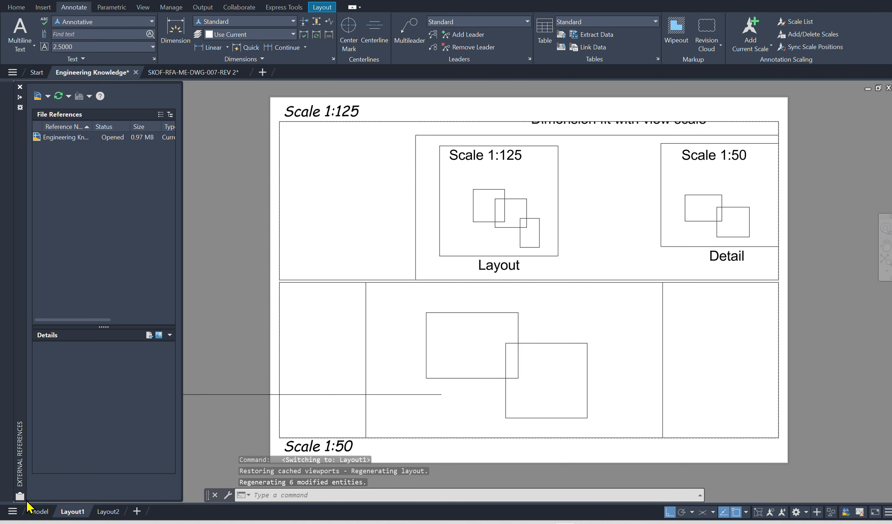
pyautogui.click(39, 511)
pyautogui.press('Escape')
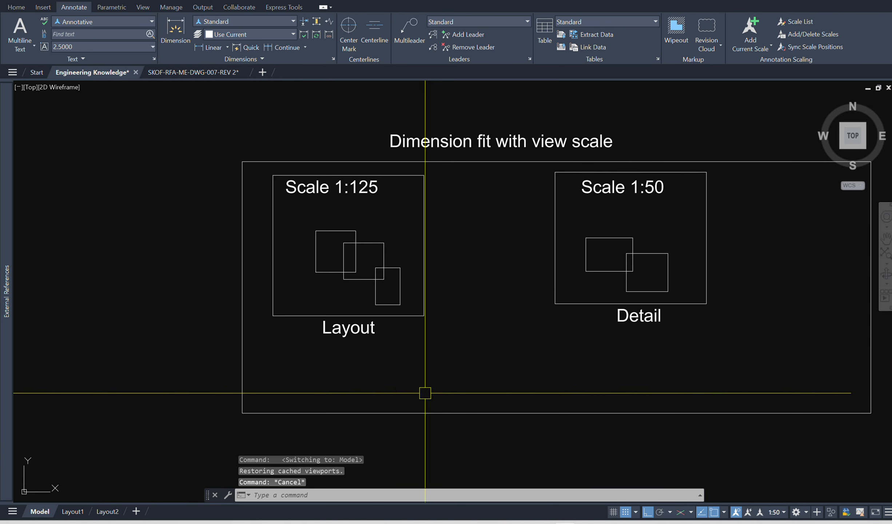
# Step: Set the annotation scale of the model view to 1:125
pyautogui.click(773, 512)
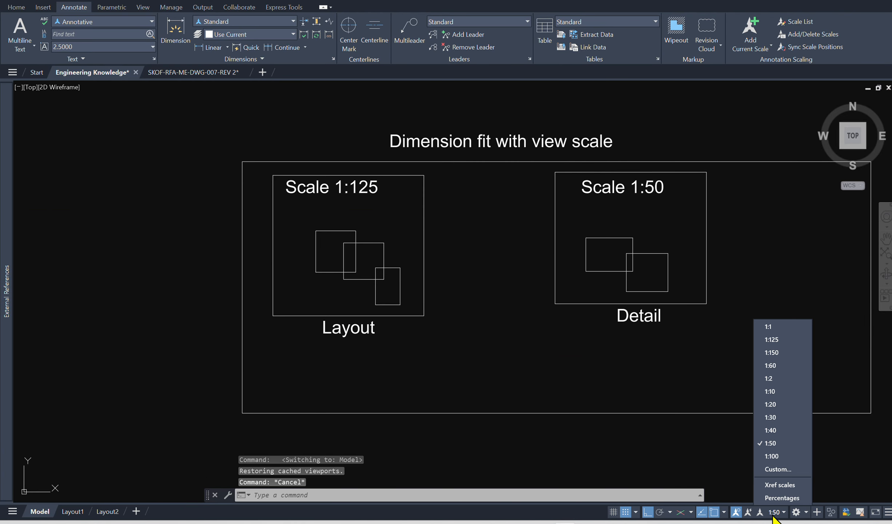
pyautogui.click(771, 340)
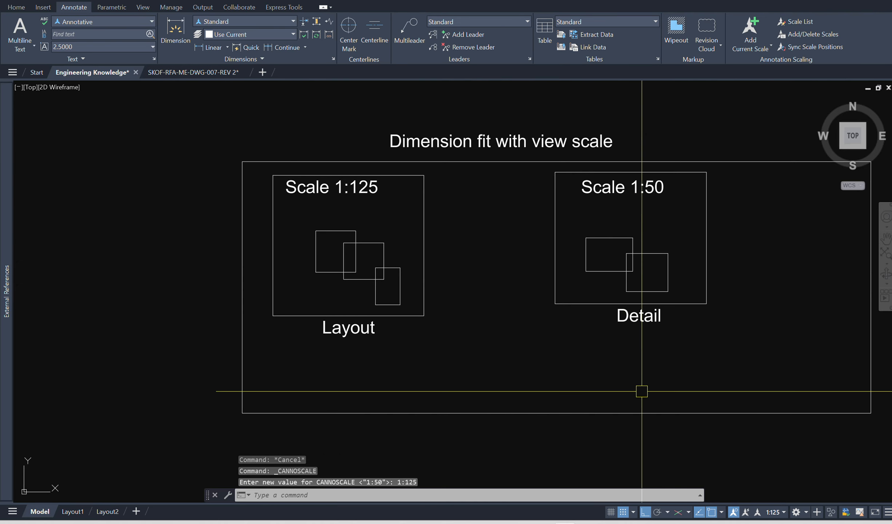
pyautogui.click(211, 48)
pyautogui.press('Escape')
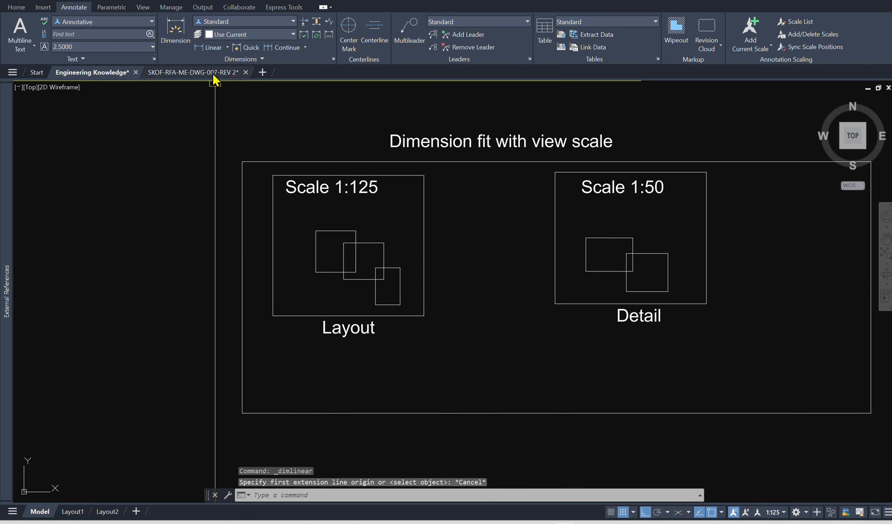
# Step: Add a linear dimension above the top edge of the upper-left rectangle in the Scale 1:125 view
pyautogui.click(207, 49)
pyautogui.scroll(4, 364, 219)
pyautogui.click(228, 264)
pyautogui.press('Escape')
pyautogui.press('space')
pyautogui.click(229, 264)
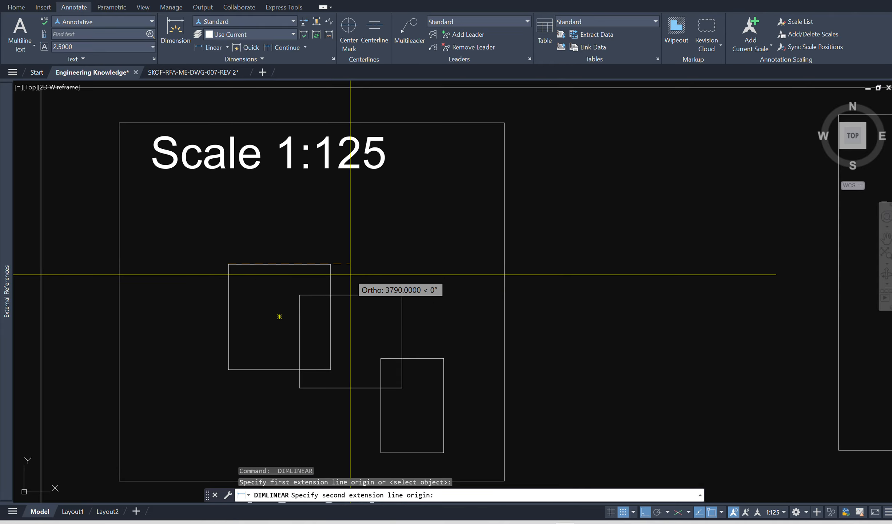
pyautogui.click(331, 264)
pyautogui.click(338, 253)
# Step: Add a linear dimension above the top edge of the middle rectangle in the Scale 1:125 view
pyautogui.press('space')
pyautogui.click(299, 295)
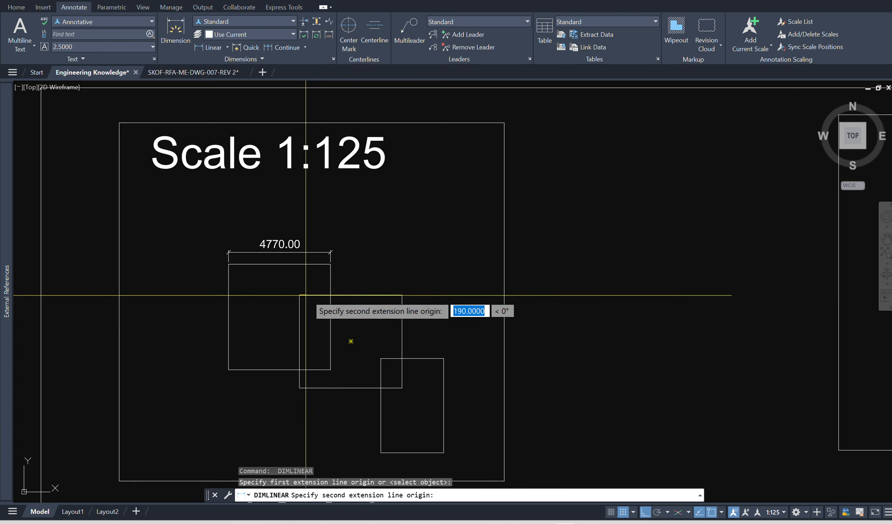
pyautogui.click(402, 295)
pyautogui.click(400, 282)
pyautogui.moveTo(348, 393); pyautogui.dragTo(333, 314, button='middle')
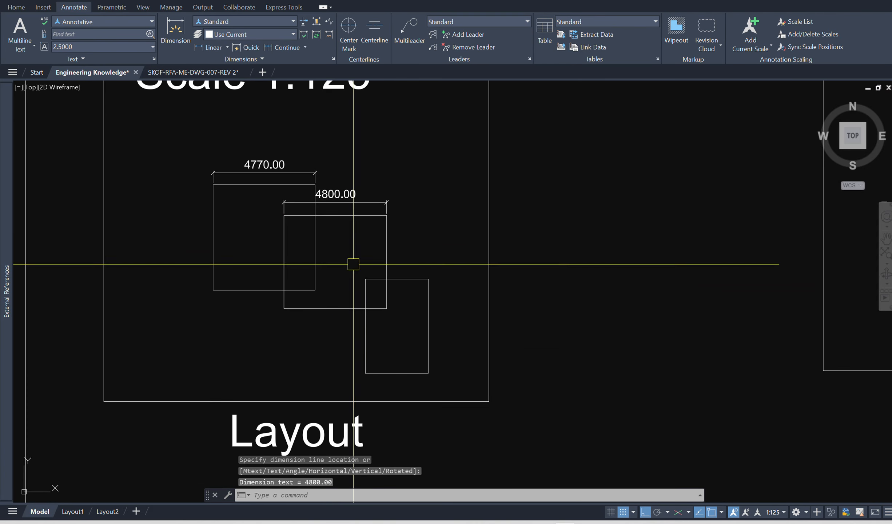
# Step: Dimension the horizontal gap between the first rectangle's right edge and the lowest rectangle's left edge in the Scale 1:125 view
pyautogui.press('space')
pyautogui.click(347, 284)
pyautogui.press('Escape')
pyautogui.press('space')
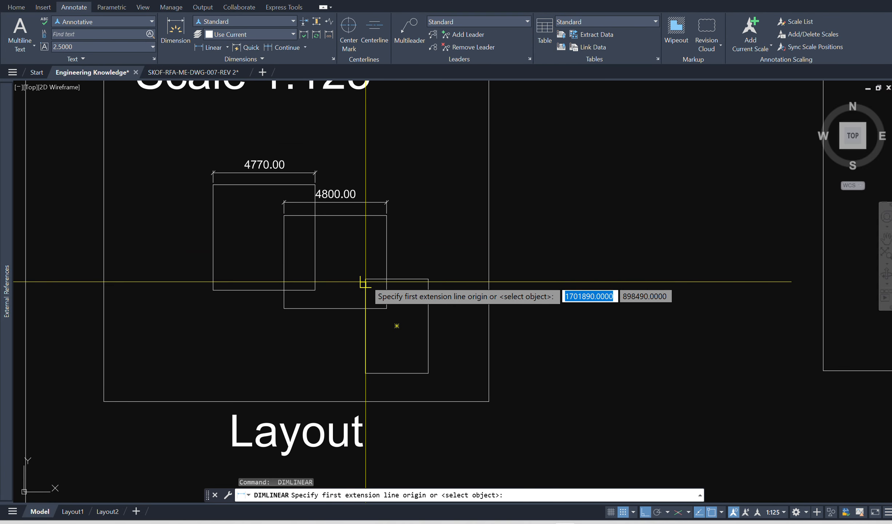
pyautogui.click(366, 279)
pyautogui.click(315, 279)
pyautogui.click(349, 258)
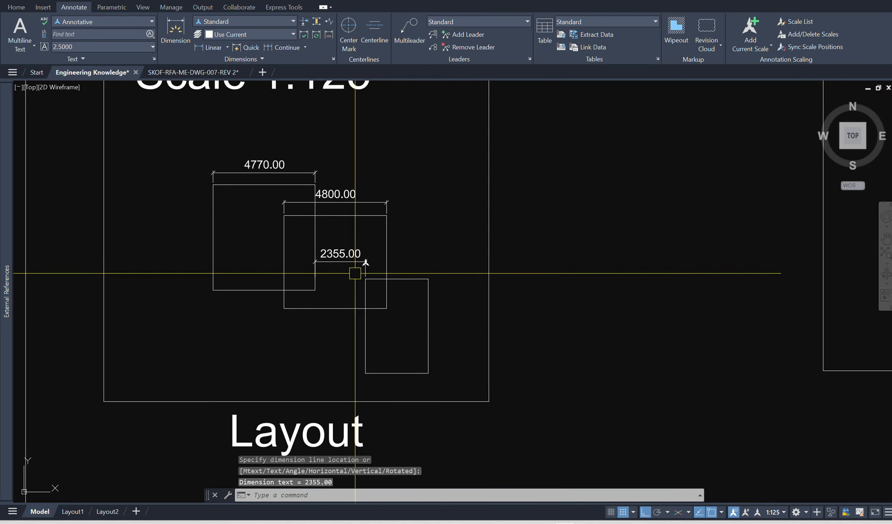
pyautogui.press('Escape')
# Step: Set the annotation scale to 1:50 for dimensioning the Detail view
pyautogui.scroll(-3, 416, 292)
pyautogui.scroll(-1, 416, 293)
pyautogui.scroll(1, 462, 293)
pyautogui.moveTo(490, 309); pyautogui.dragTo(408, 311, button='middle')
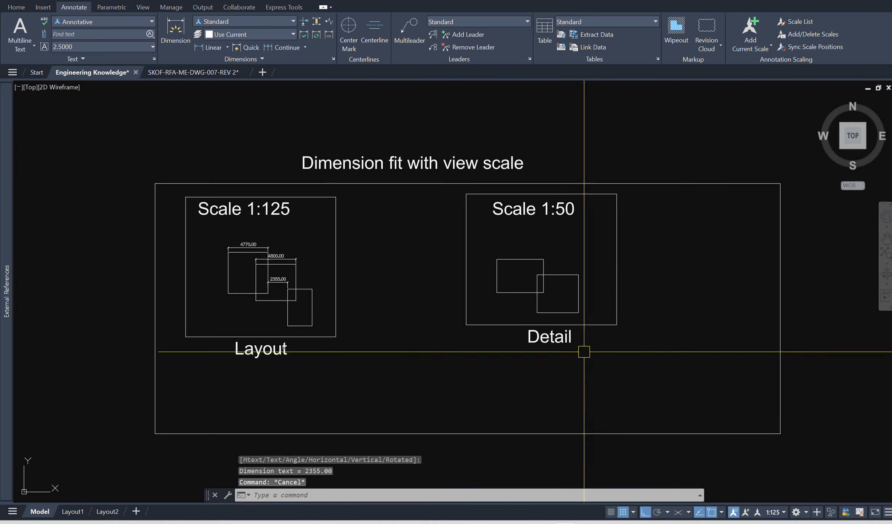
pyautogui.click(775, 512)
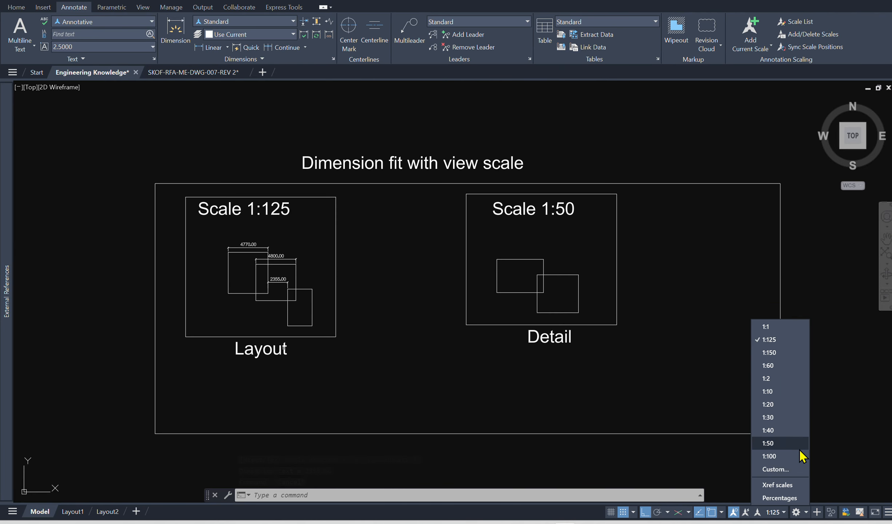
pyautogui.click(772, 444)
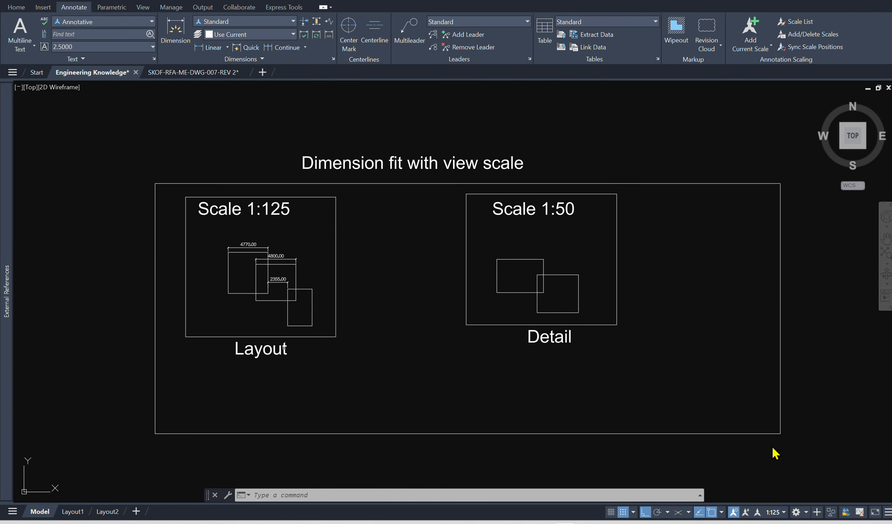
# Step: Add a horizontal linear dimension above the top edge of the upper-left rectangle in the Scale 1:50 view
pyautogui.click(209, 50)
pyautogui.click(543, 259)
pyautogui.click(497, 259)
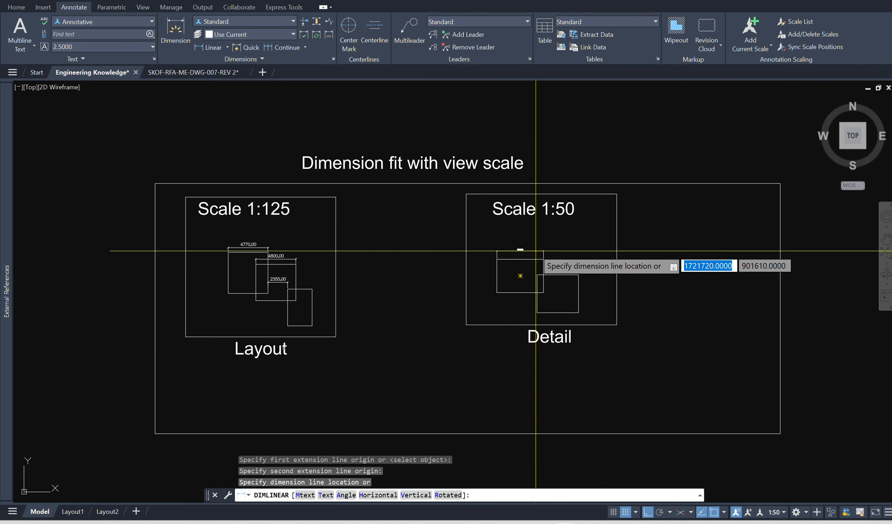
pyautogui.click(537, 251)
# Step: Dimension the vertical offset between the top edges of the two rectangles in the Scale 1:50 view
pyautogui.scroll(5, 531, 291)
pyautogui.press('Return')
pyautogui.click(485, 280)
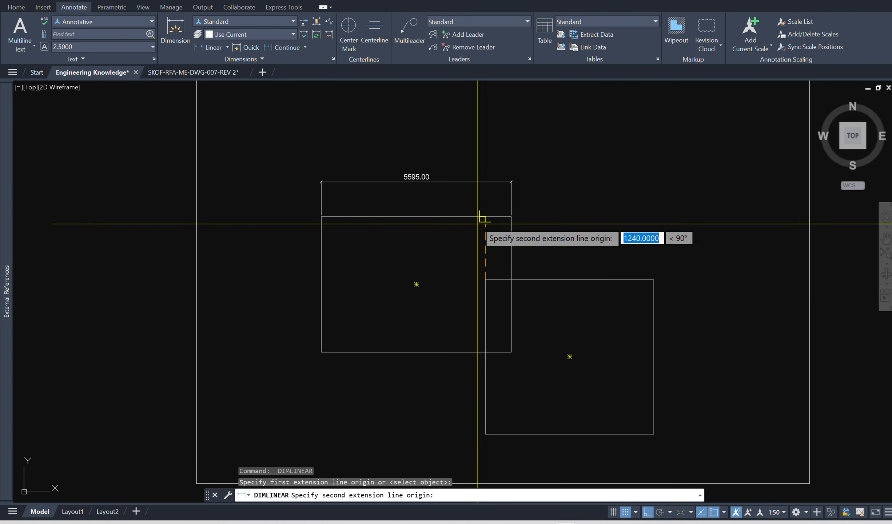
pyautogui.click(482, 216)
pyautogui.click(457, 236)
# Step: Dimension horizontally from the upper-left rectangle's right edge to the lower-right rectangle's top-right corner in the Scale 1:50 view
pyautogui.press('Return')
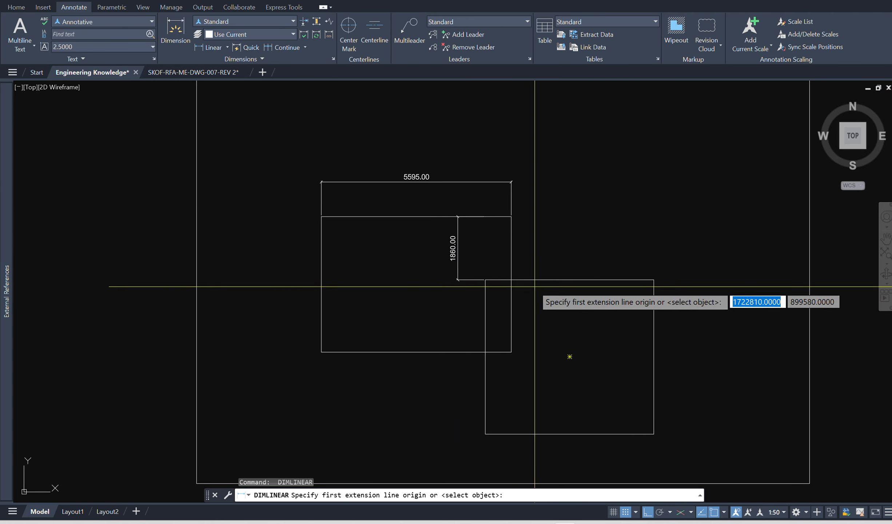
pyautogui.click(511, 279)
pyautogui.click(654, 280)
pyautogui.click(528, 252)
pyautogui.scroll(-2, 507, 307)
pyautogui.press('Escape')
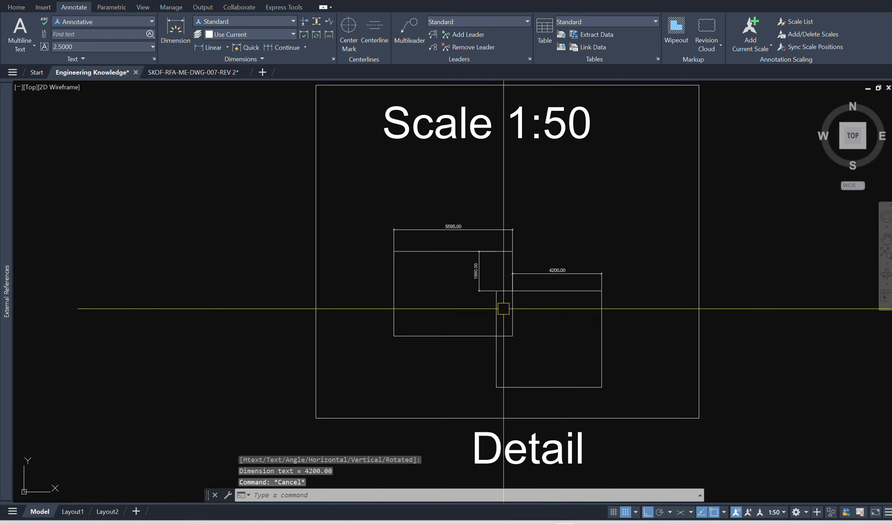
# Step: Switch from model space to the Layout1 sheet and bring both viewports with their scale titles into view
pyautogui.scroll(-2, 510, 308)
pyautogui.click(72, 511)
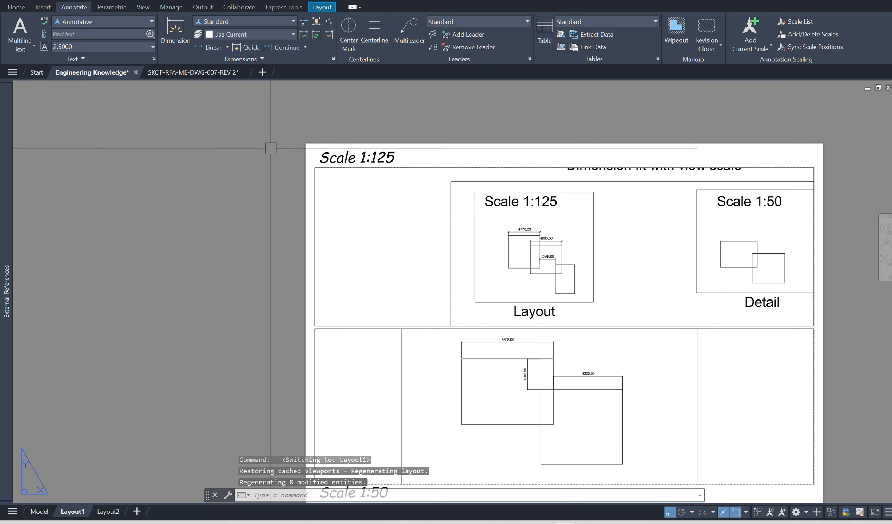
pyautogui.moveTo(349, 201); pyautogui.dragTo(315, 172, button='middle')
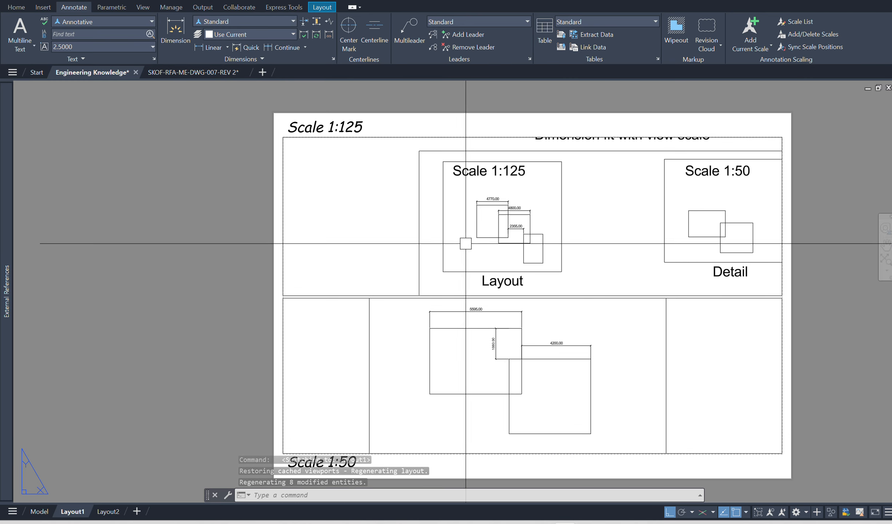
pyautogui.moveTo(338, 332); pyautogui.dragTo(340, 325, button='middle')
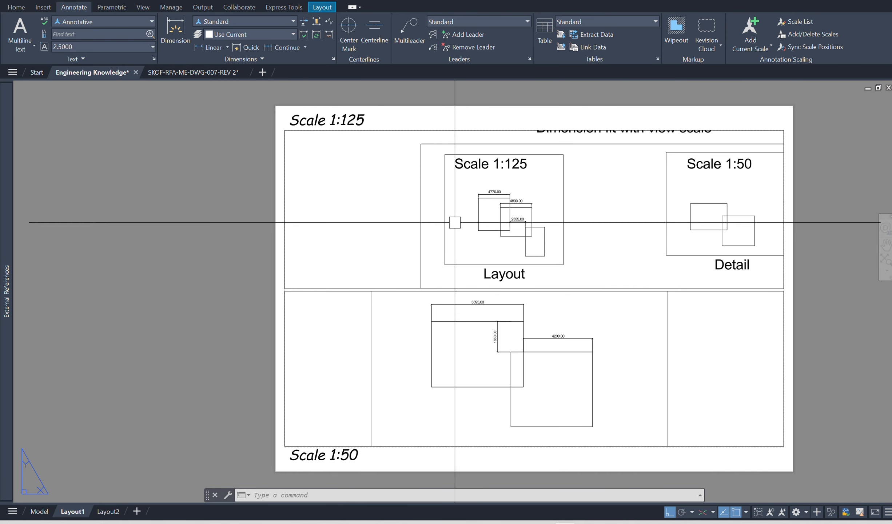
# Step: Activate the upper viewport, reframe its drawing, set the viewport scale to 1:125, and return to paper space
pyautogui.doubleClick(456, 221)
pyautogui.scroll(-6, 418, 239)
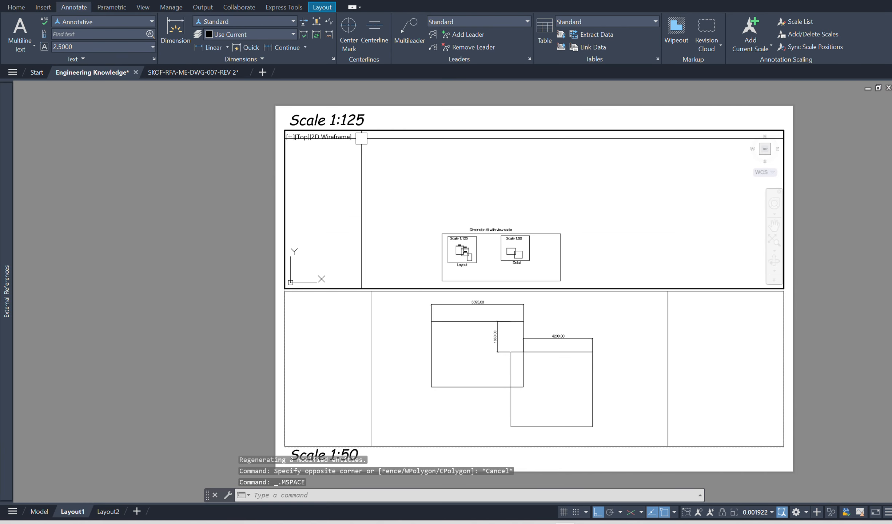
pyautogui.moveTo(456, 228)
pyautogui.mouseDown(button='middle')
pyautogui.moveTo(477, 261)
pyautogui.moveTo(457, 210)
pyautogui.mouseUp(button='middle')
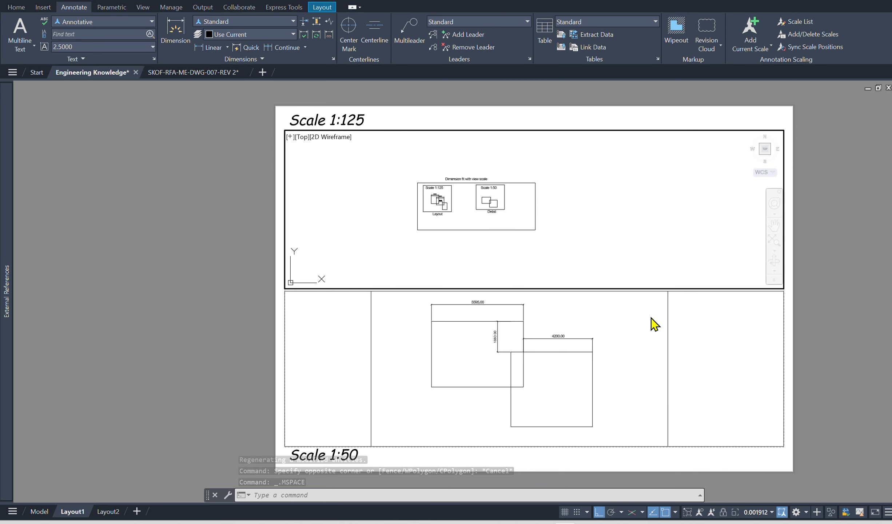
pyautogui.scroll(4, 434, 194)
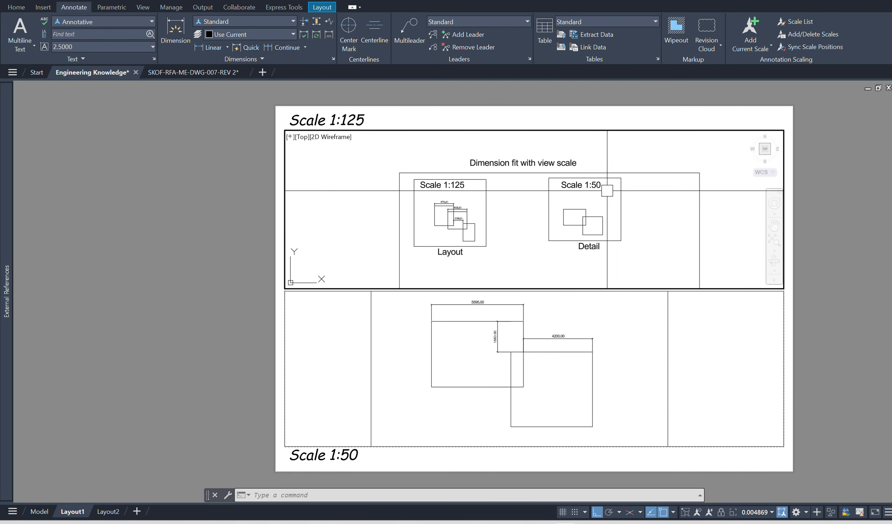
pyautogui.click(756, 512)
pyautogui.click(749, 342)
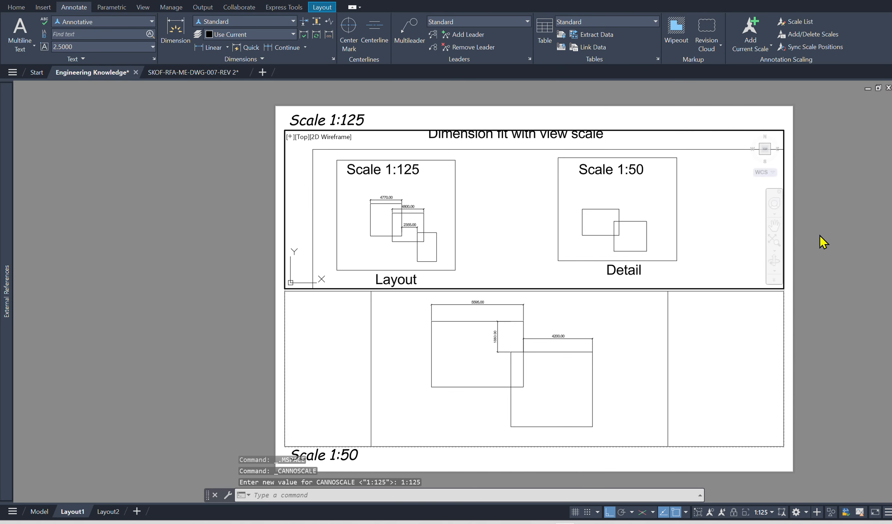
pyautogui.doubleClick(811, 249)
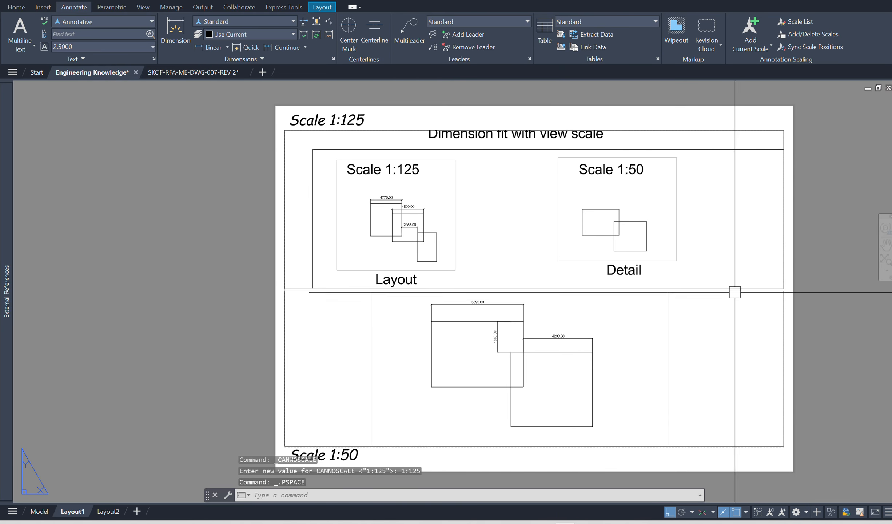